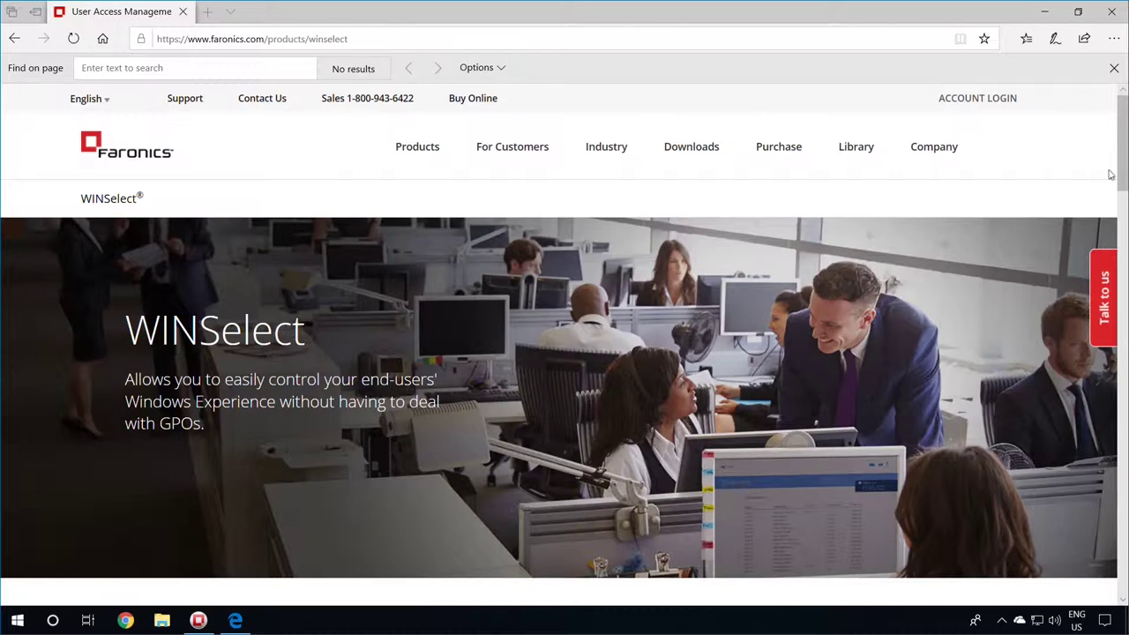
# Step: Switch to Faronics Core Console's Managed Workstations list showing DESKTOP-171B68R online
pyautogui.click(210, 624)
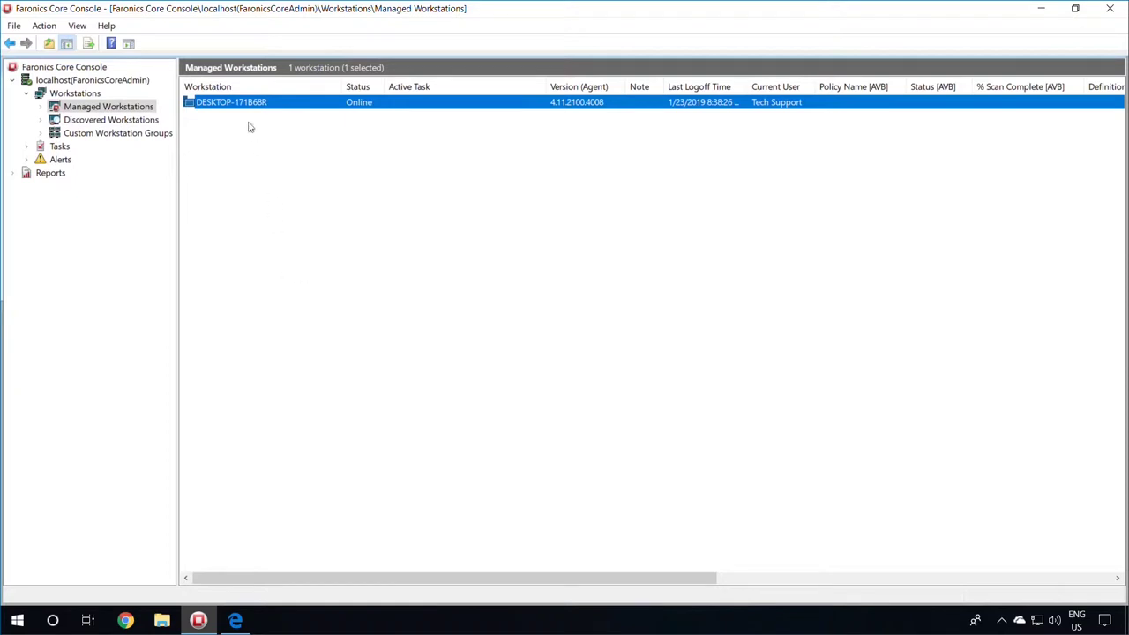
# Step: Reselect Managed Workstations, then close Faronics Core Console to return to the WINSelect page
pyautogui.click(120, 109)
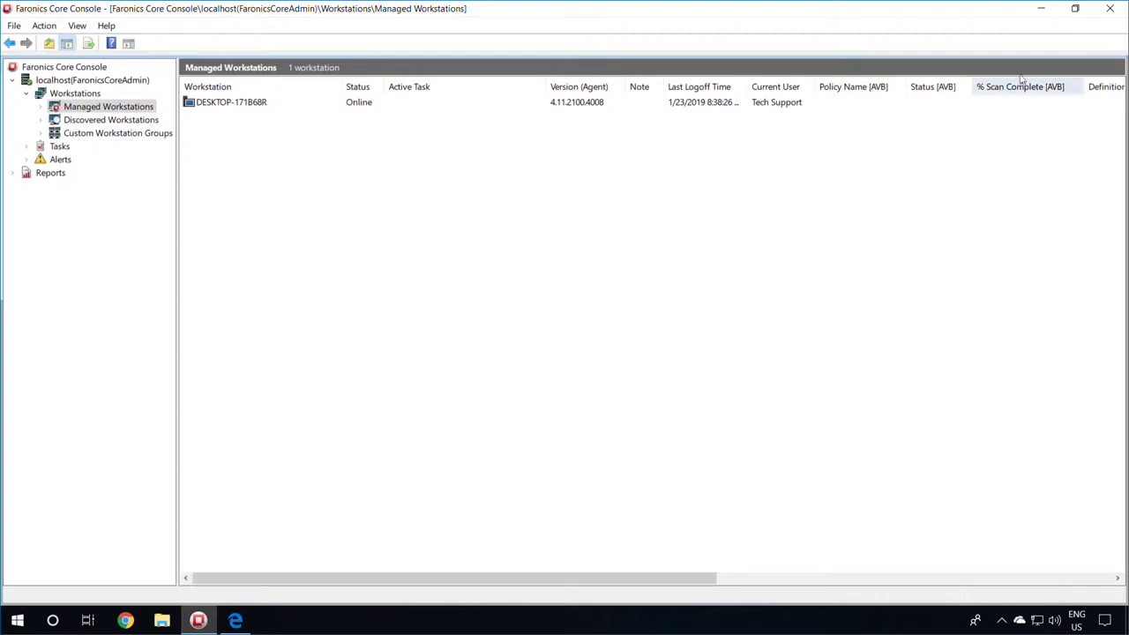
pyautogui.click(1111, 9)
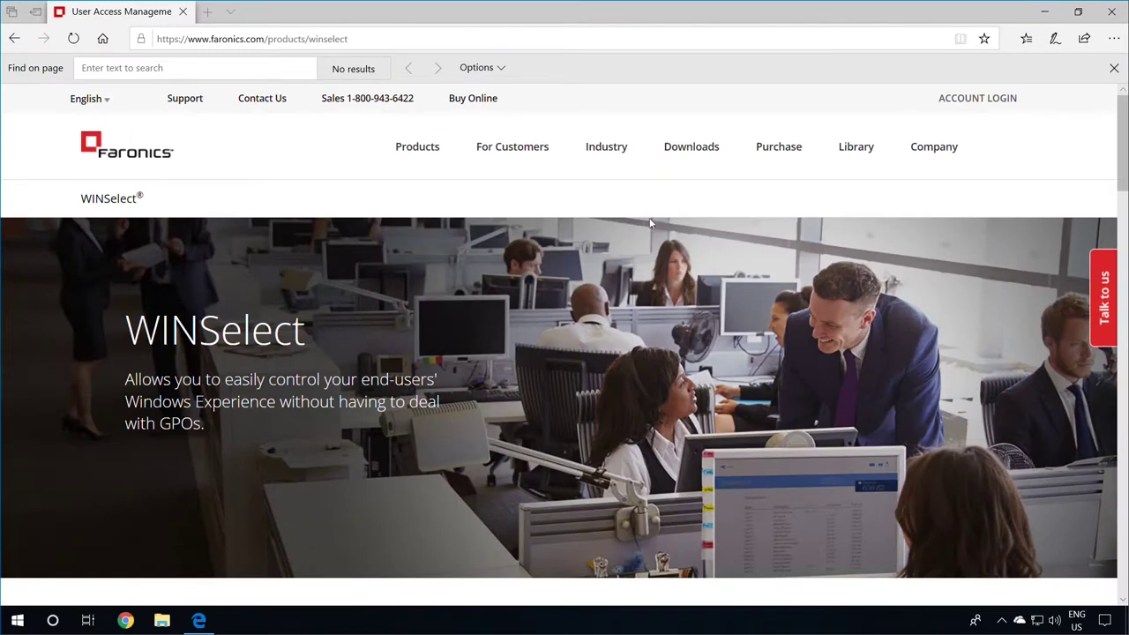
# Step: Get Microsoft Edge out of the way to reveal the Faronics_YWS zip on the desktop
pyautogui.moveTo(1012, 99)
# Step: Minimise the browser and extract all contents of the Faronics_YWS zip
pyautogui.click(1044, 12)
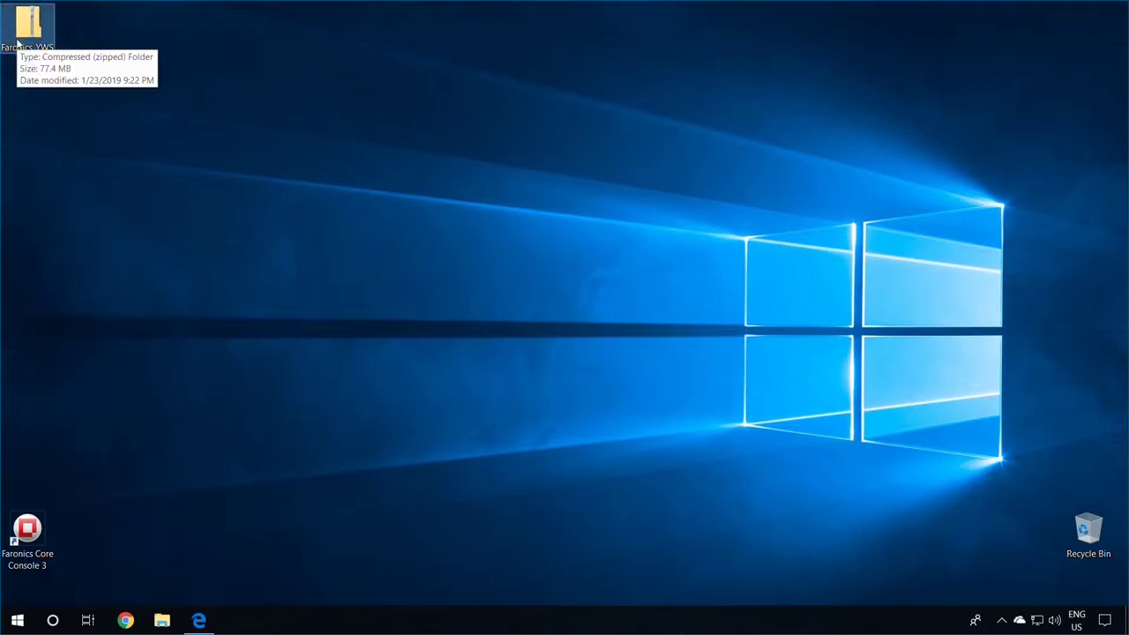
pyautogui.rightClick(27, 23)
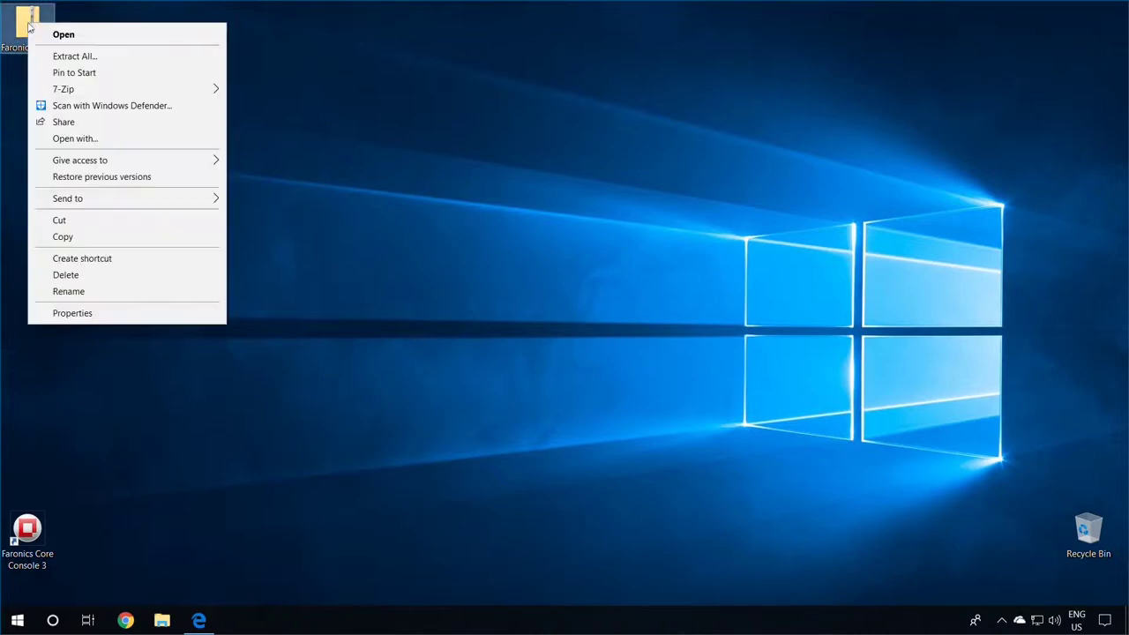
pyautogui.click(63, 58)
pyautogui.click(696, 451)
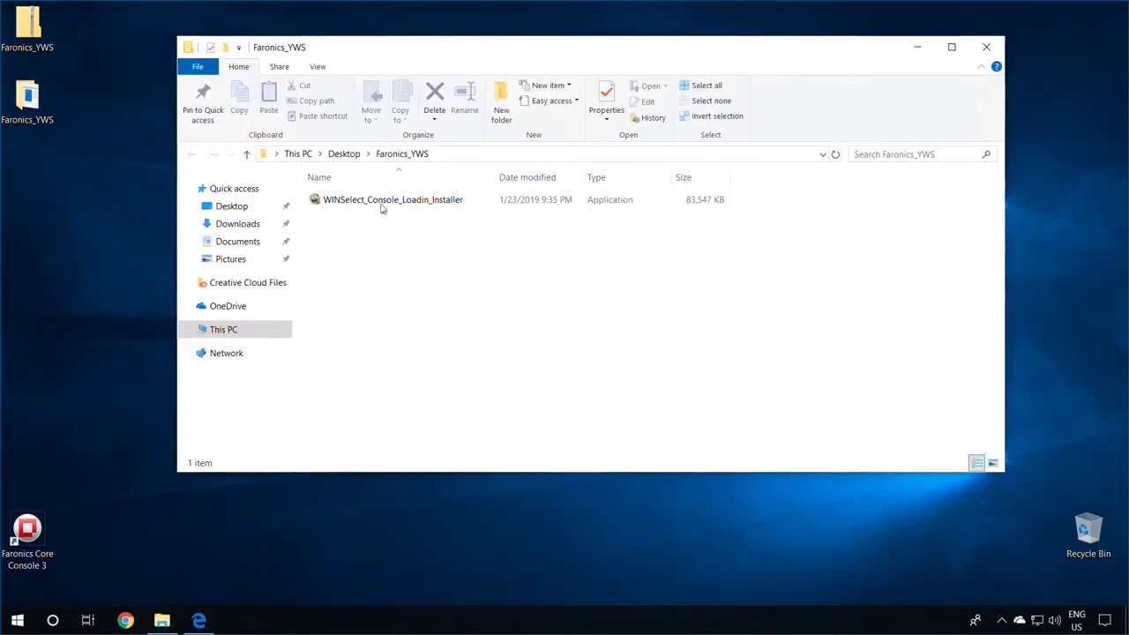
# Step: Launch WINSelect_Console_Loadin_Installer from the extracted Faronics_YWS folder
pyautogui.click(381, 208)
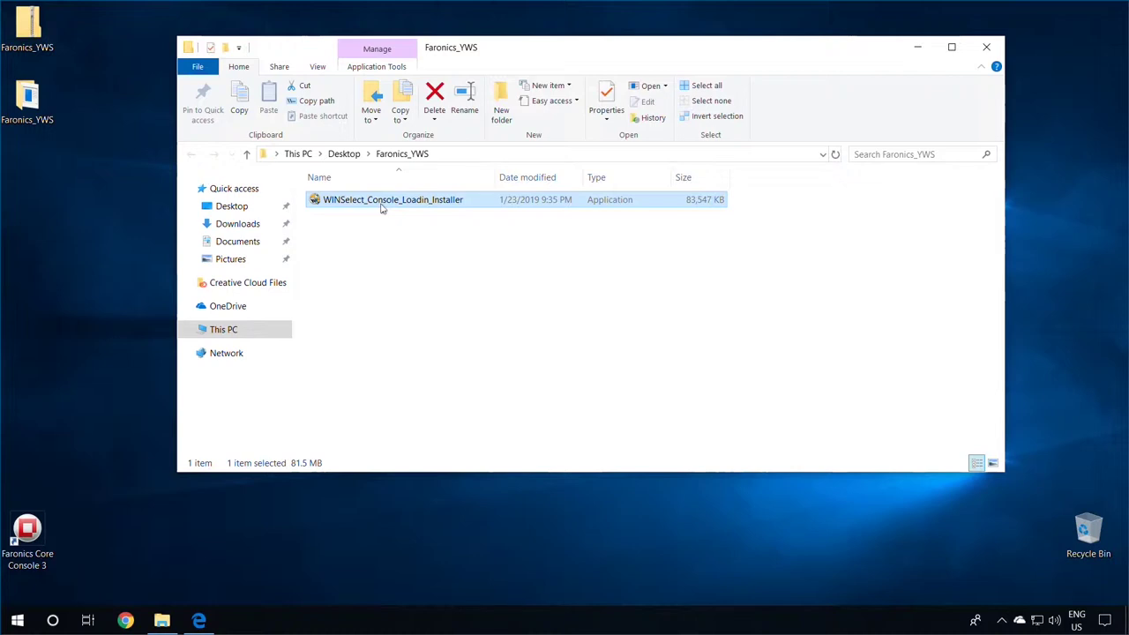
pyautogui.click(381, 209)
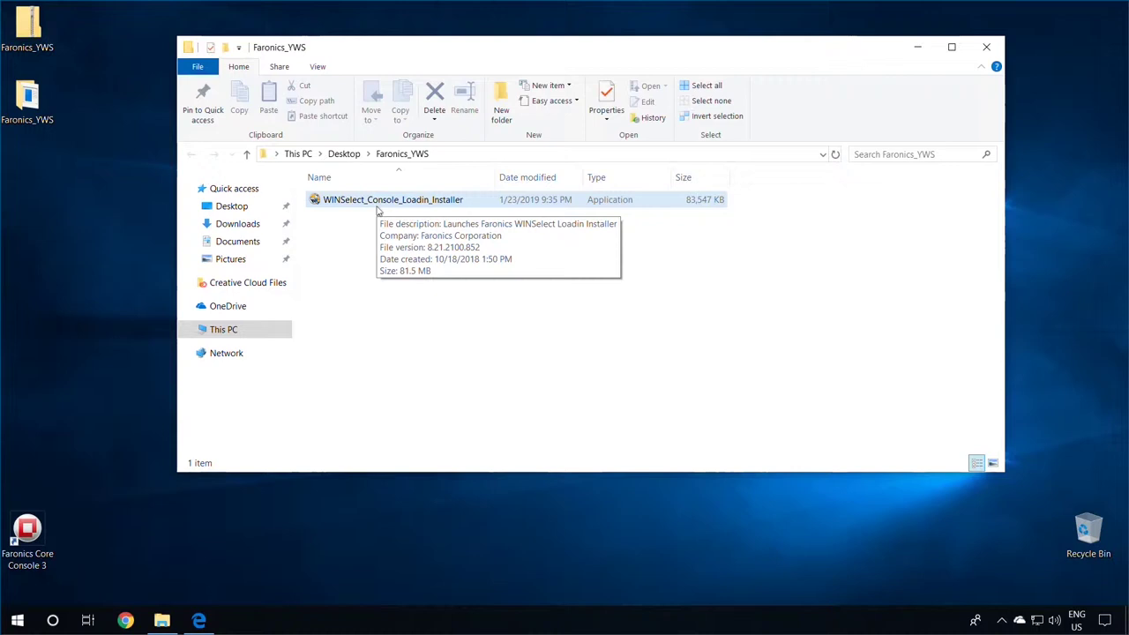
pyautogui.doubleClick(378, 210)
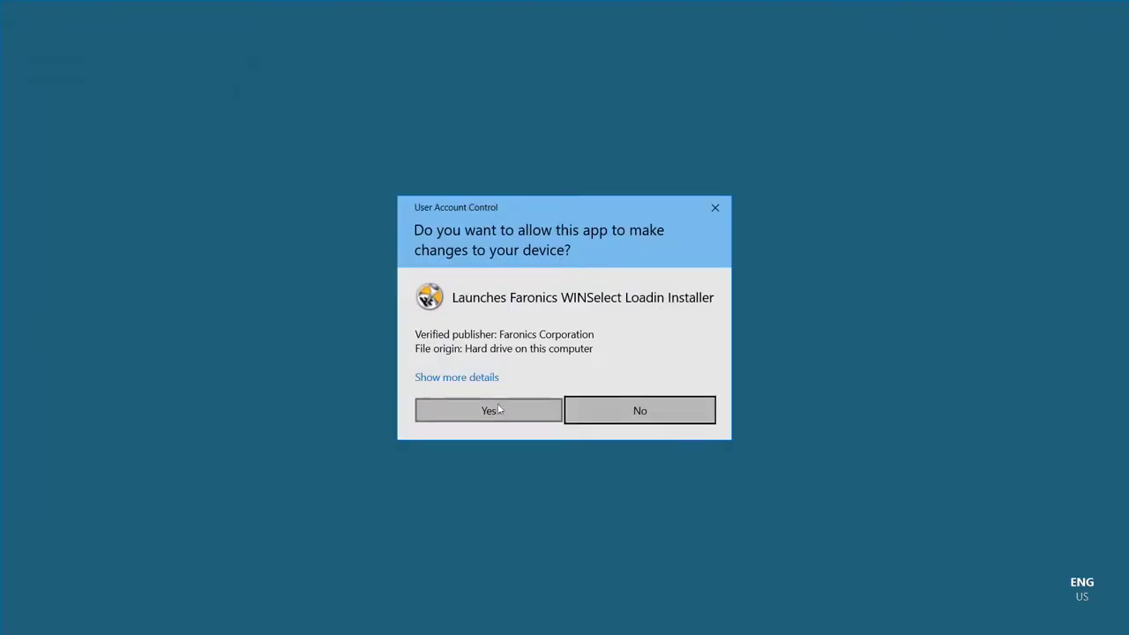
# Step: Approve the installer, accept the license, and choose the 30-day evaluation instead of a key
pyautogui.click(498, 408)
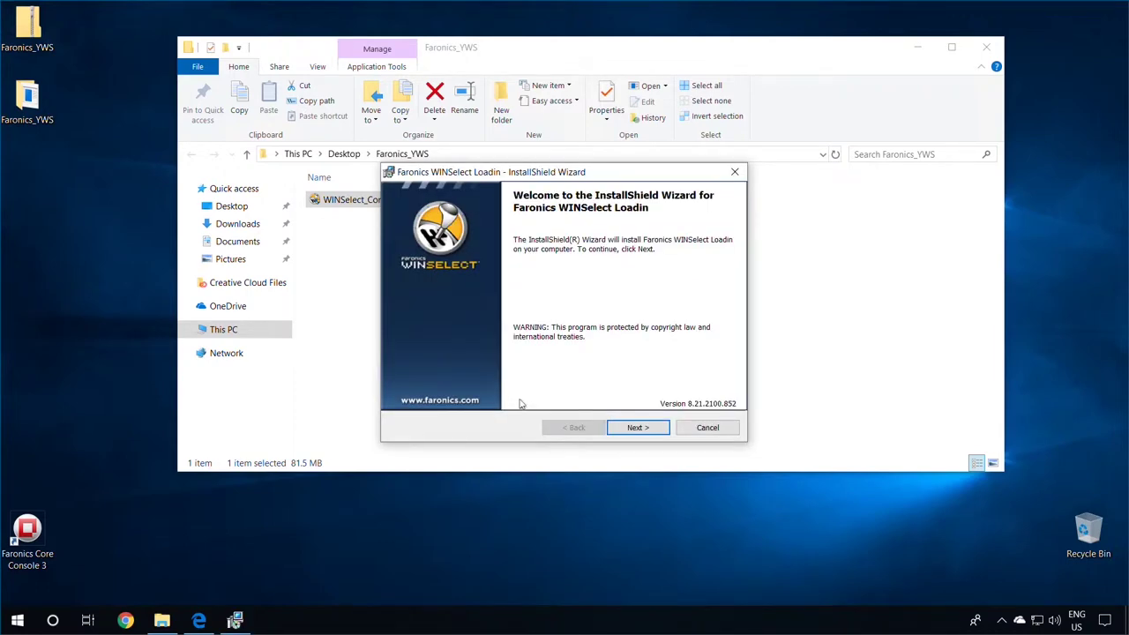
pyautogui.click(630, 428)
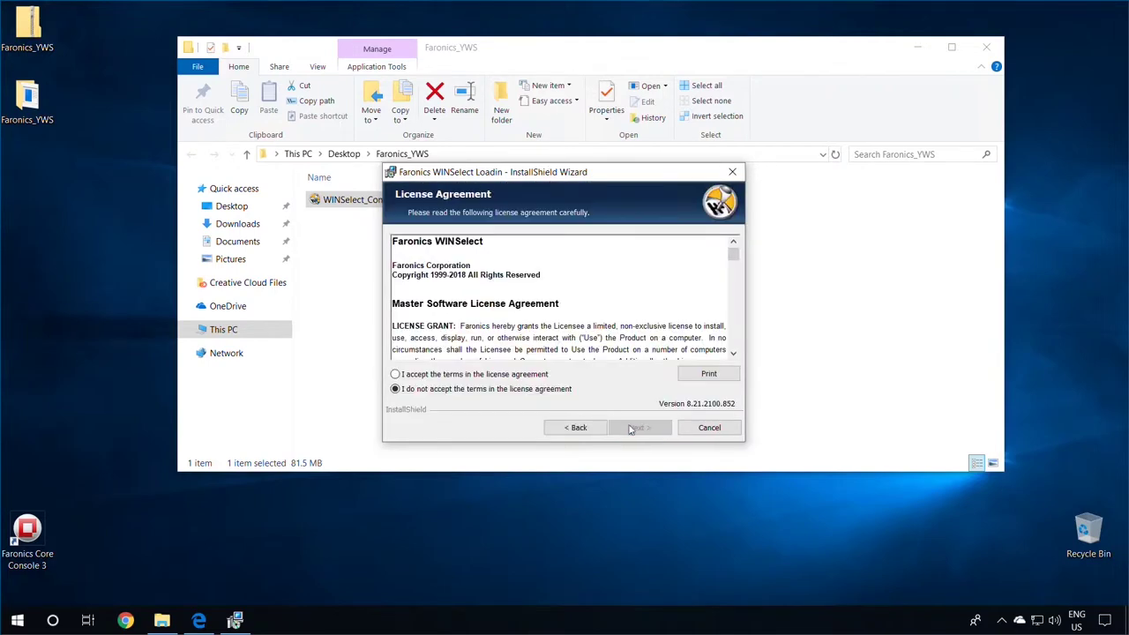
pyautogui.click(528, 377)
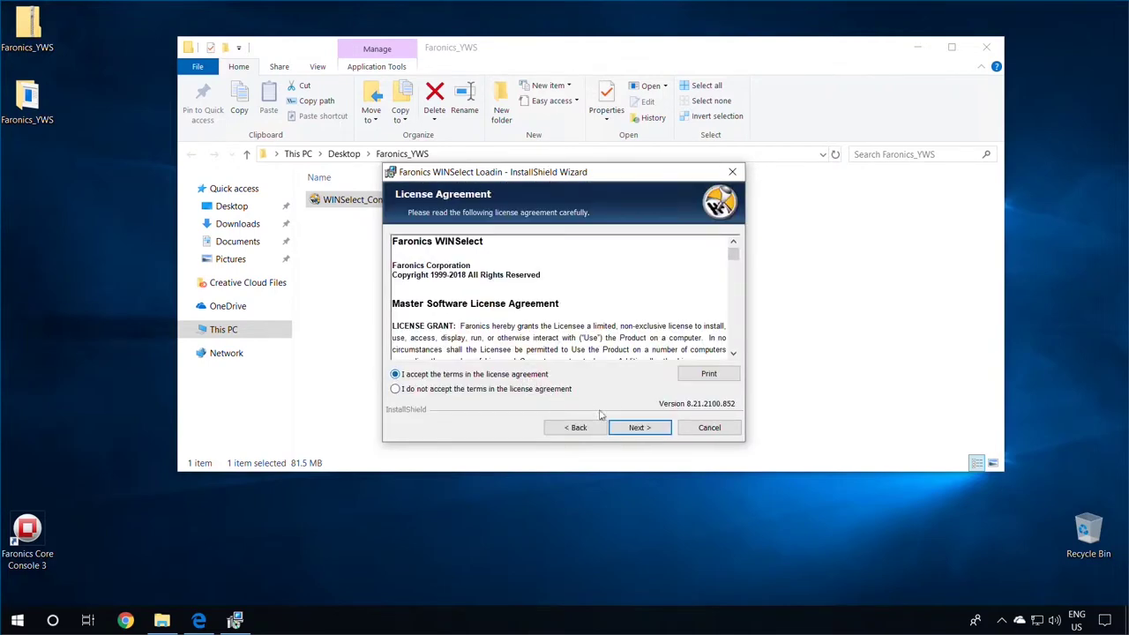
pyautogui.click(639, 427)
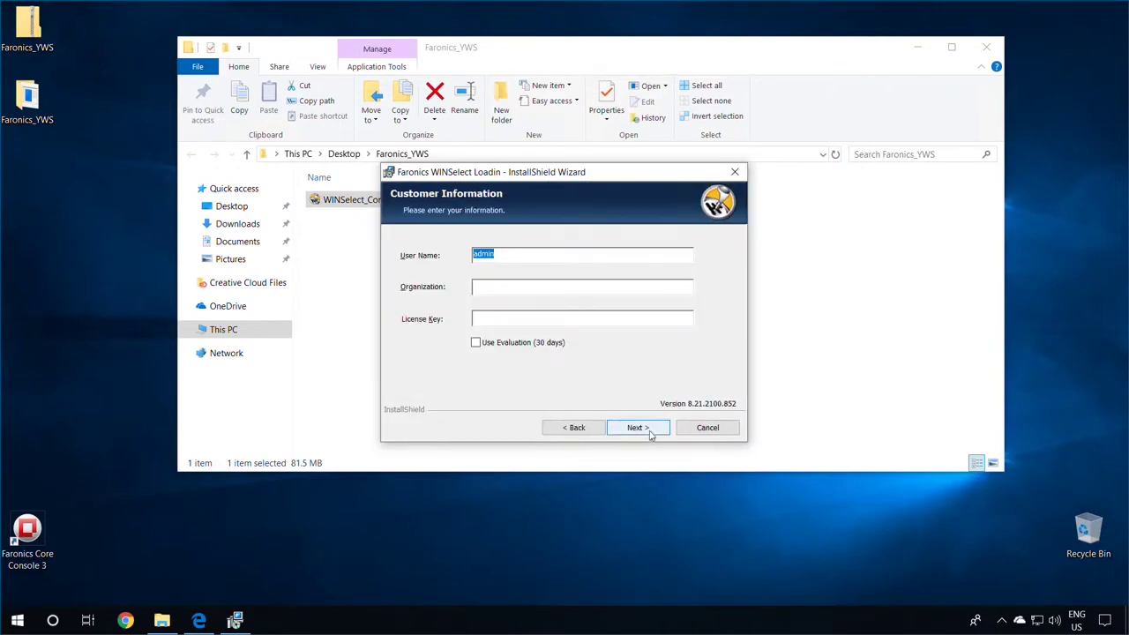
pyautogui.click(555, 255)
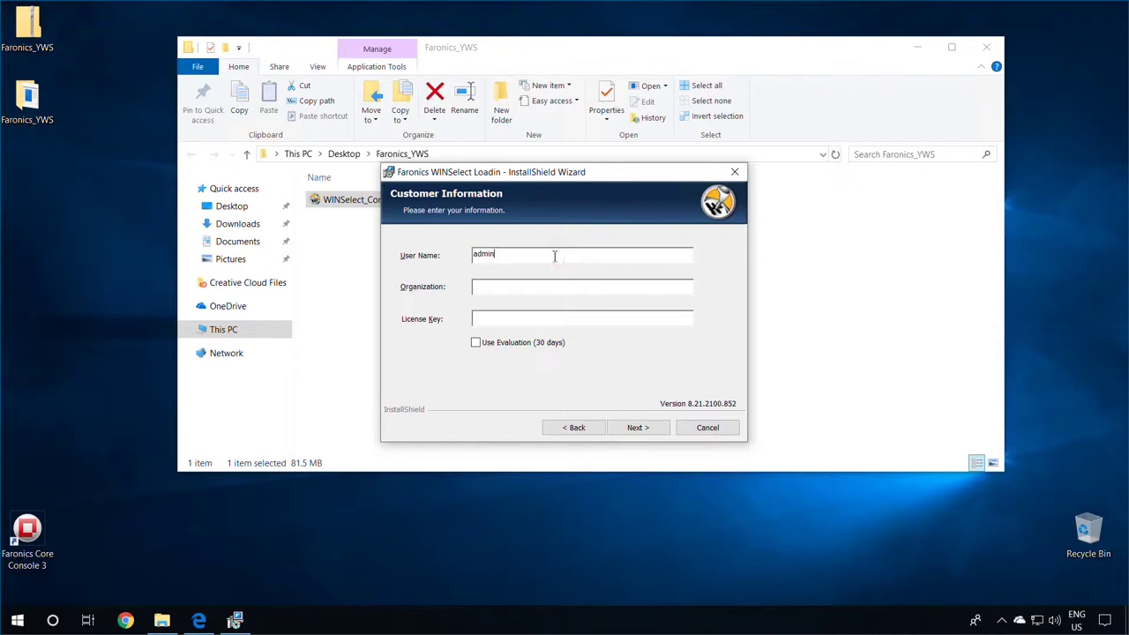
pyautogui.click(475, 342)
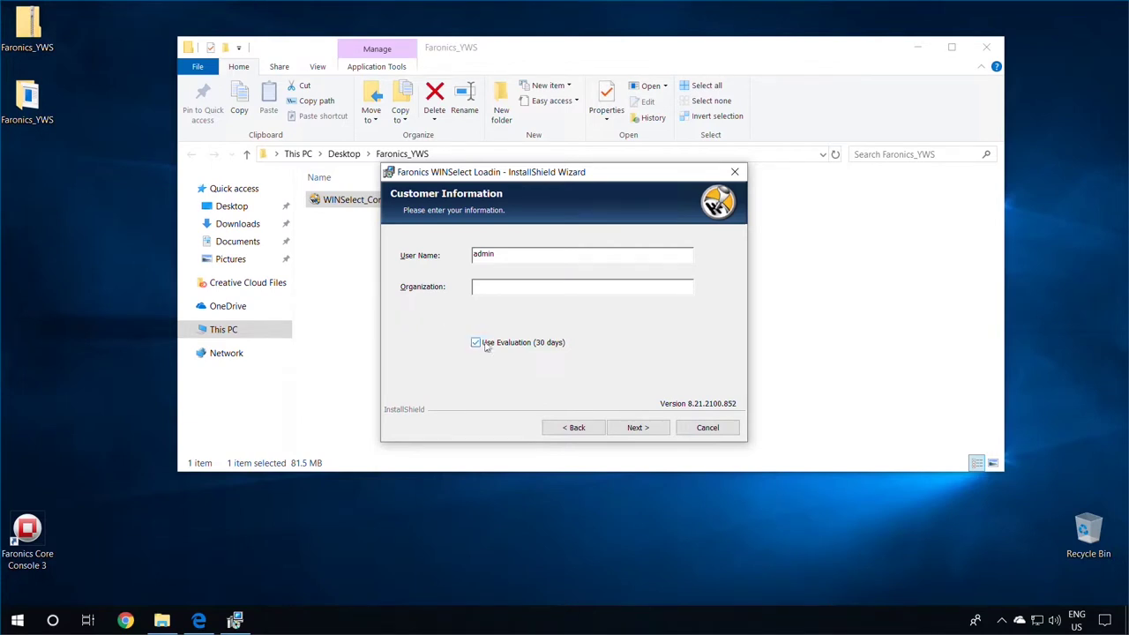
# Step: Keep the default install folder, install, and restart the Faronics Core Server service
pyautogui.click(669, 430)
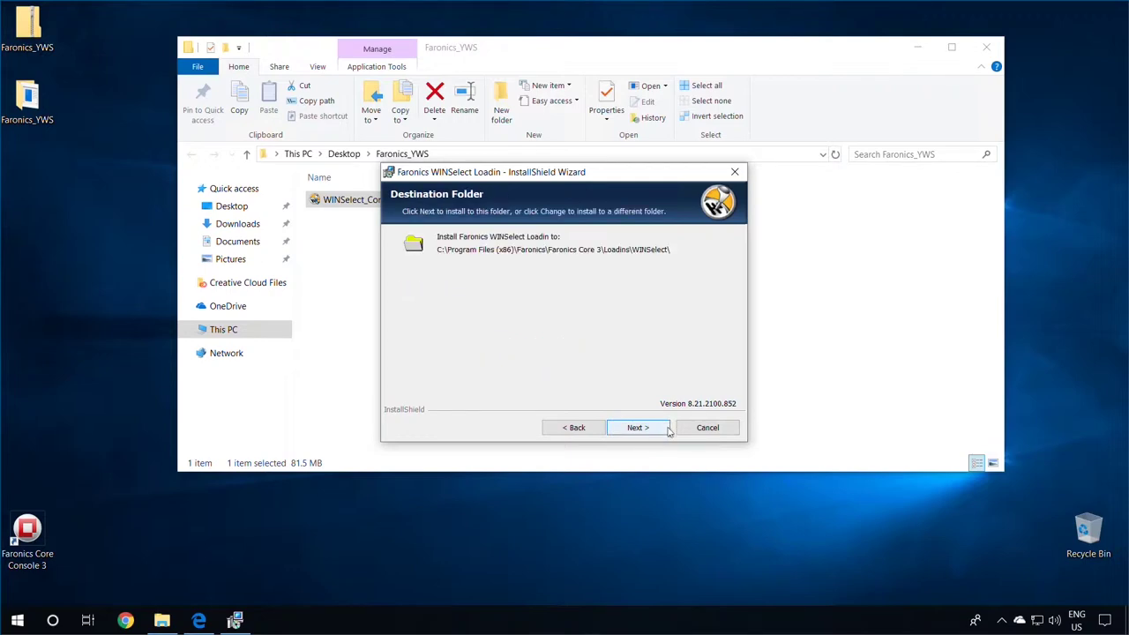
pyautogui.click(669, 431)
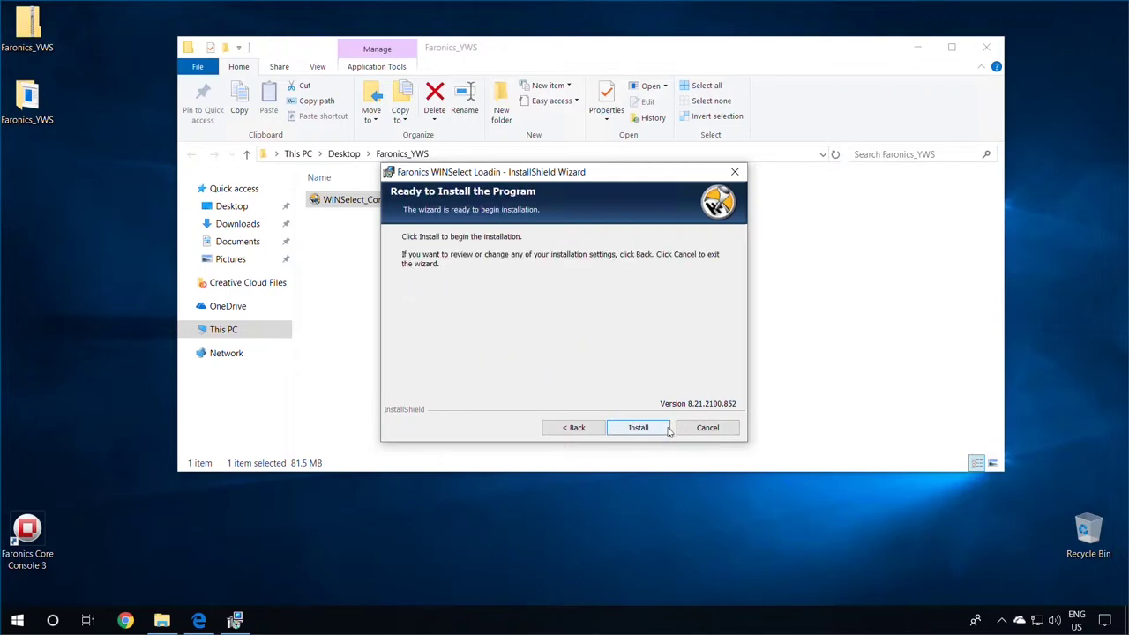
pyautogui.click(668, 429)
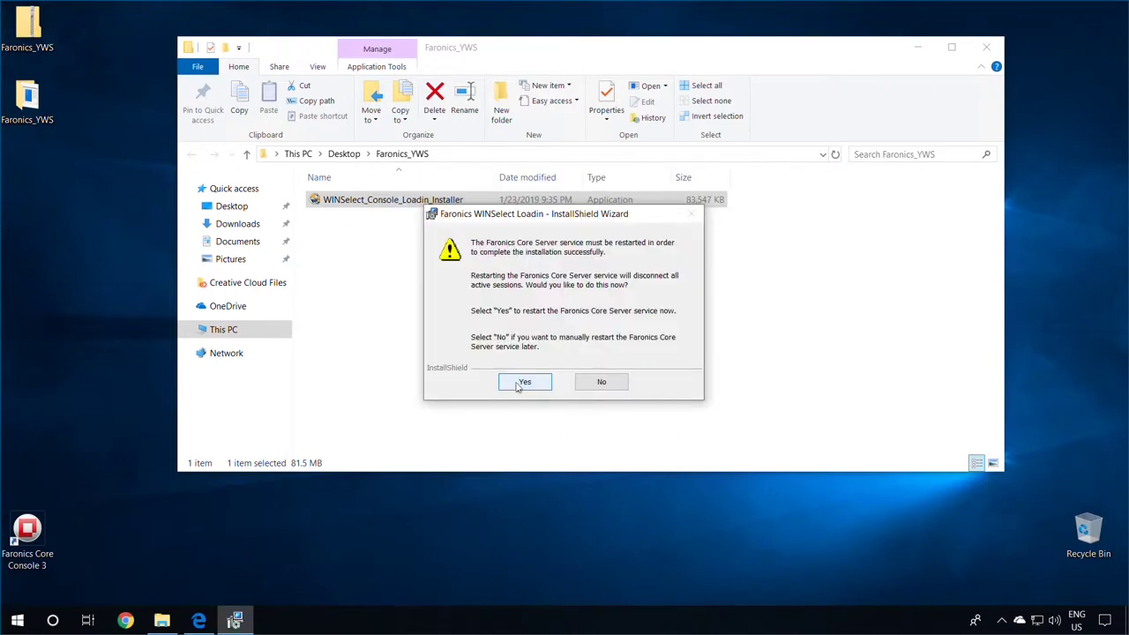
pyautogui.click(523, 382)
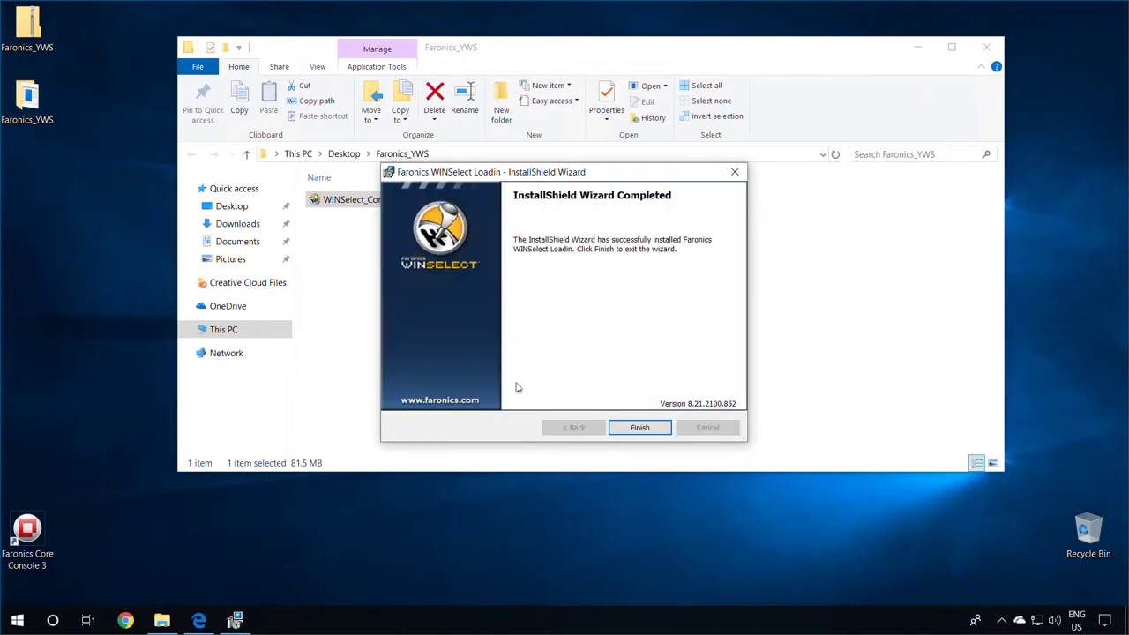
# Step: Finish the wizard and reopen Faronics Core Console 3 from the desktop, approving the UAC prompt
pyautogui.click(621, 429)
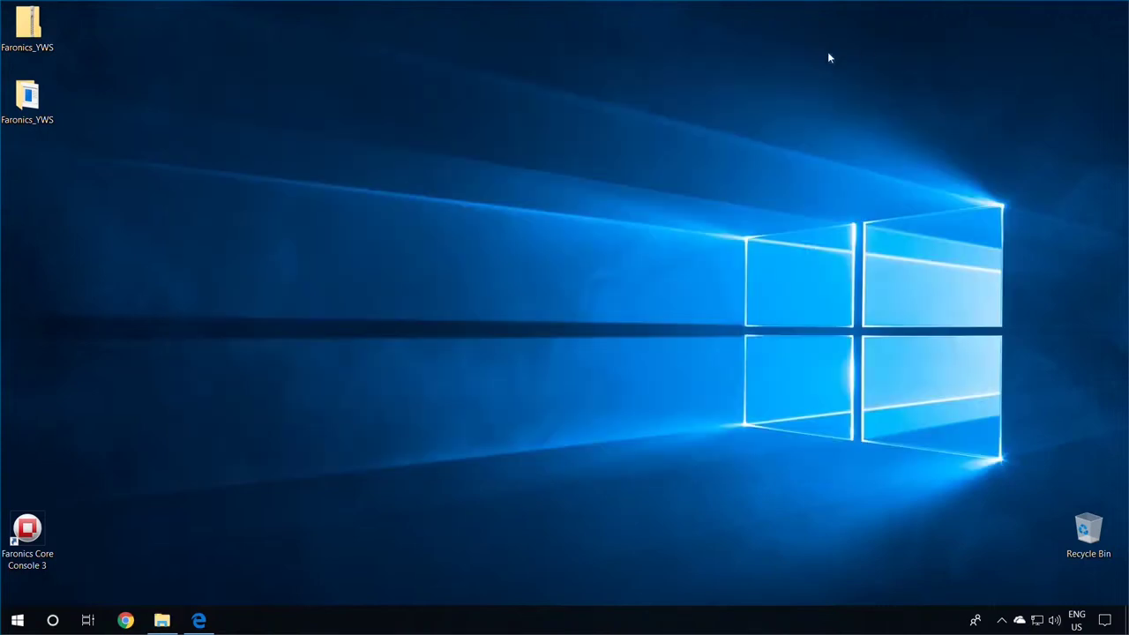
pyautogui.click(917, 47)
pyautogui.click(38, 538)
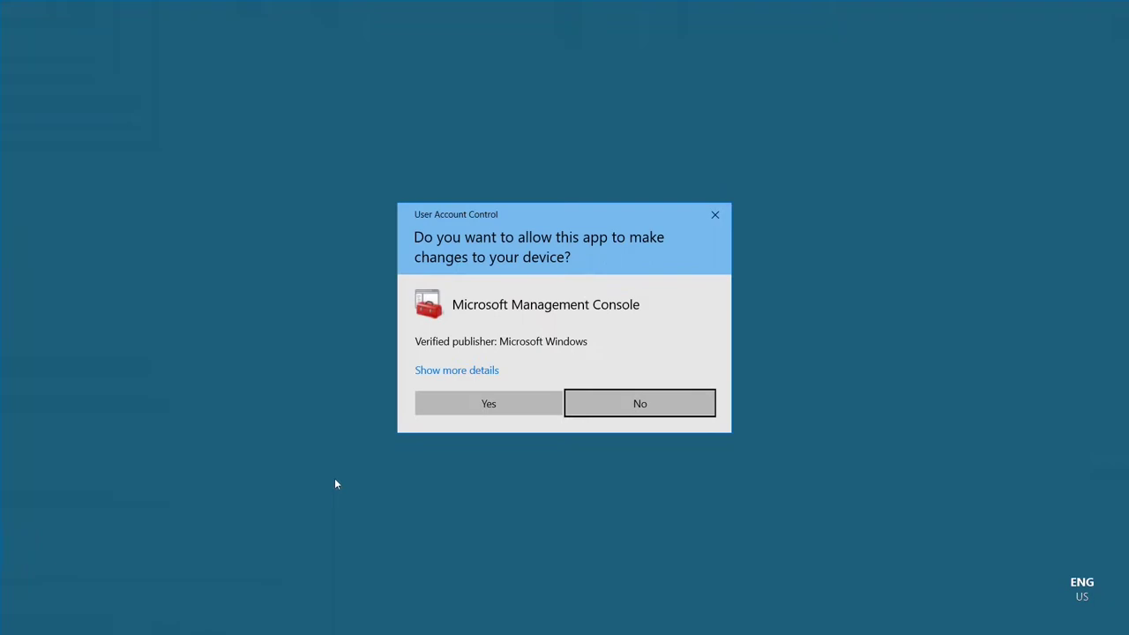
pyautogui.click(490, 406)
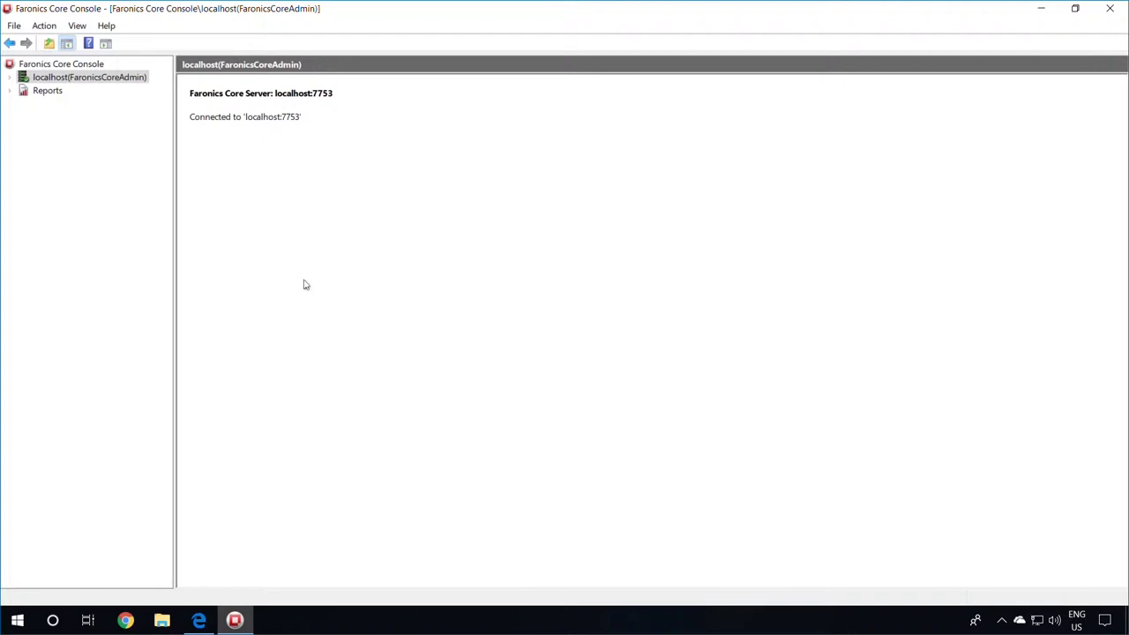
# Step: Expand localhost > Workstations > Managed Workstations and open the empty WINSelect group
pyautogui.click(10, 77)
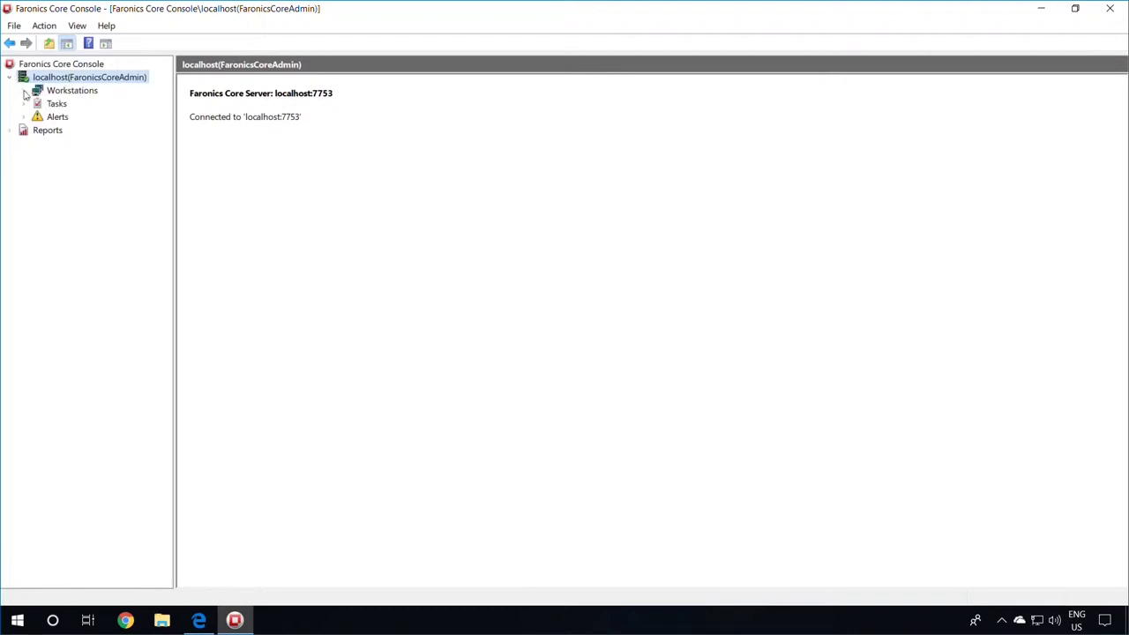
pyautogui.click(25, 91)
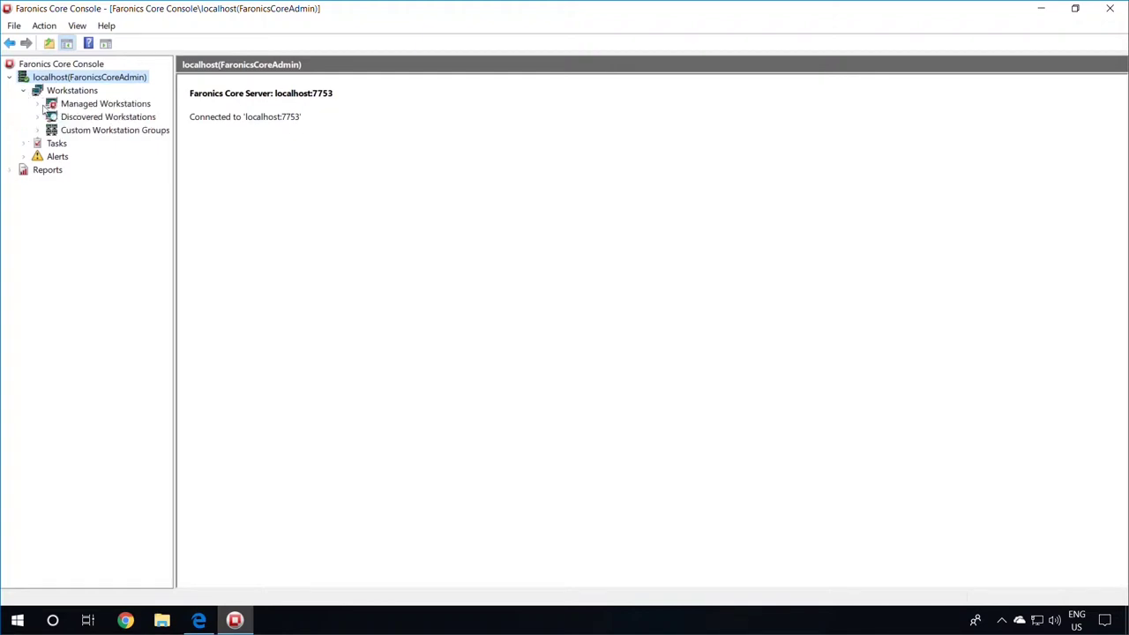
pyautogui.click(39, 104)
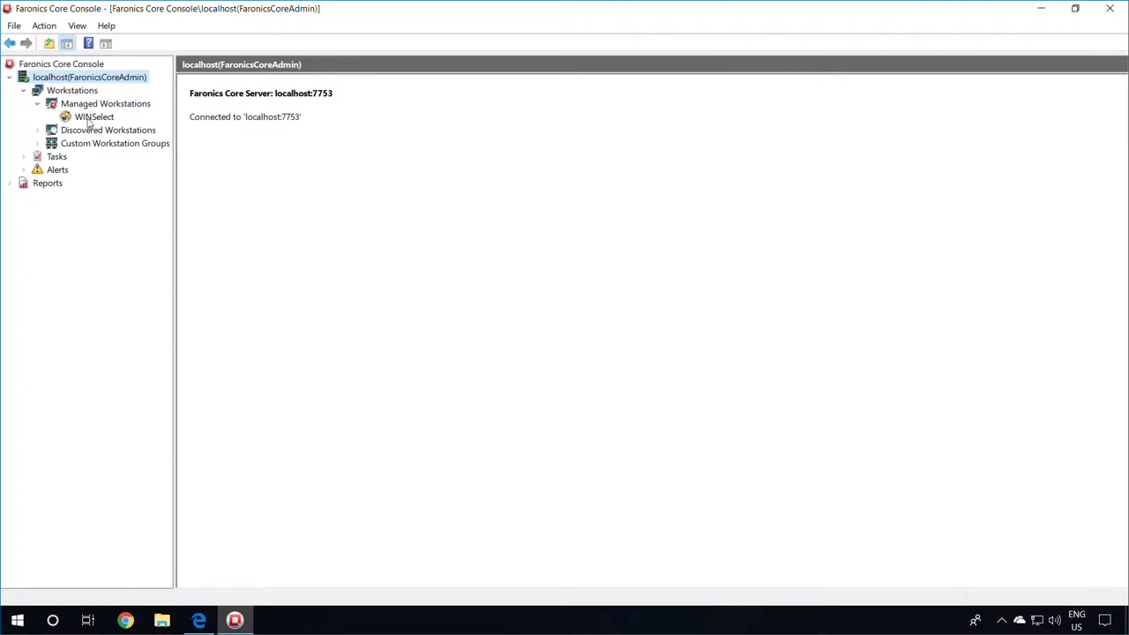
pyautogui.click(88, 120)
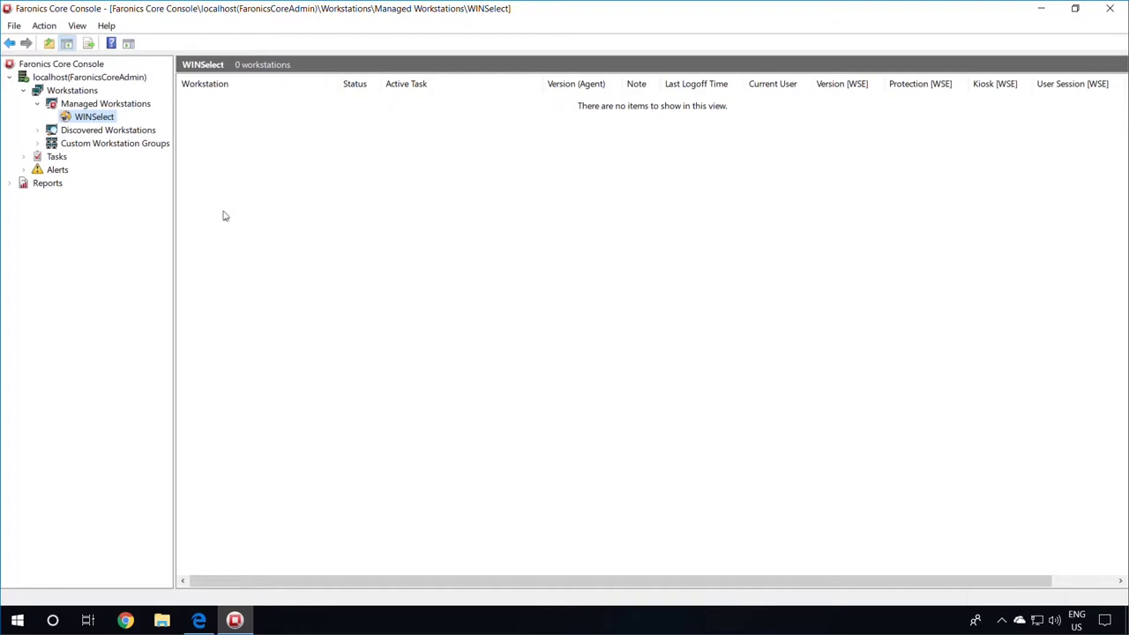
# Step: Choose Install/Upgrade WINSelect Client for DESKTOP-171B68R from Managed Workstations
pyautogui.click(88, 106)
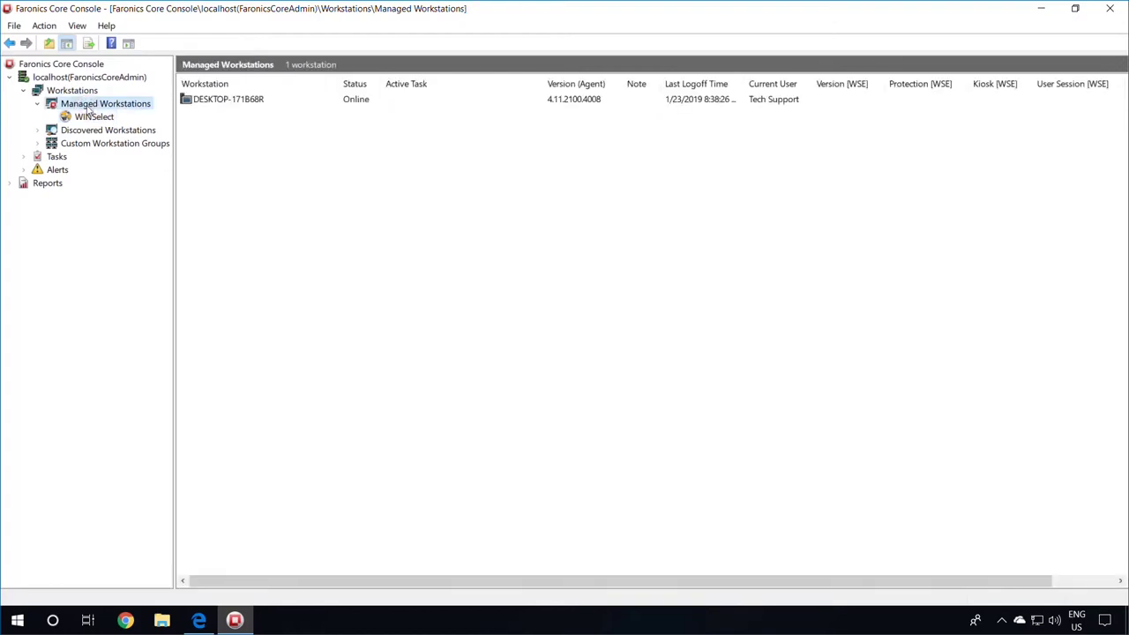
pyautogui.click(185, 101)
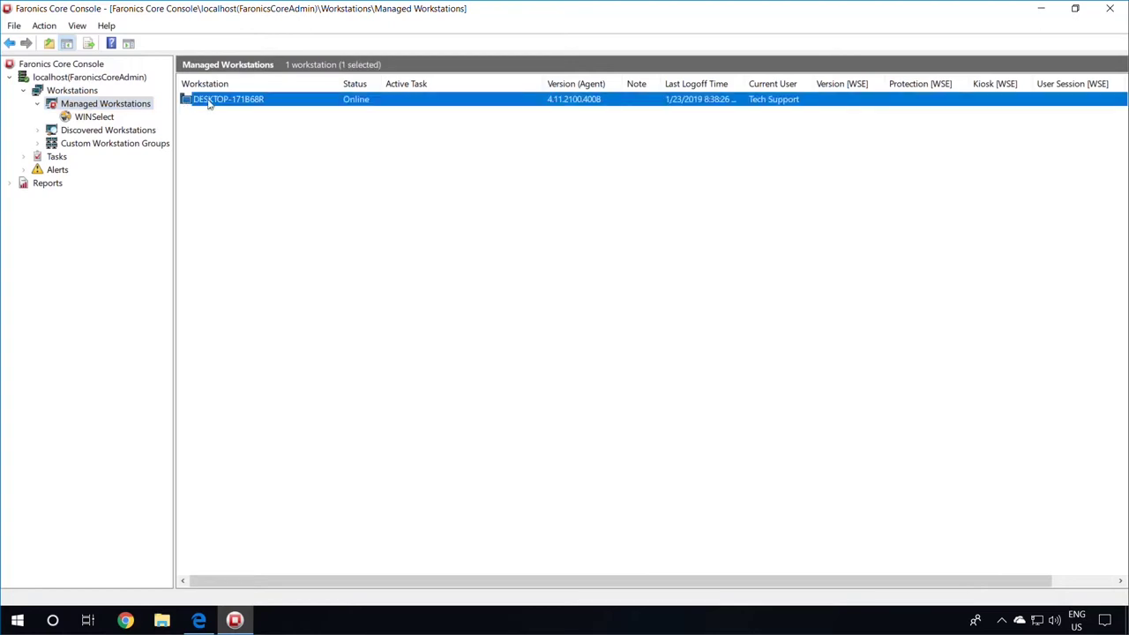
pyautogui.rightClick(211, 103)
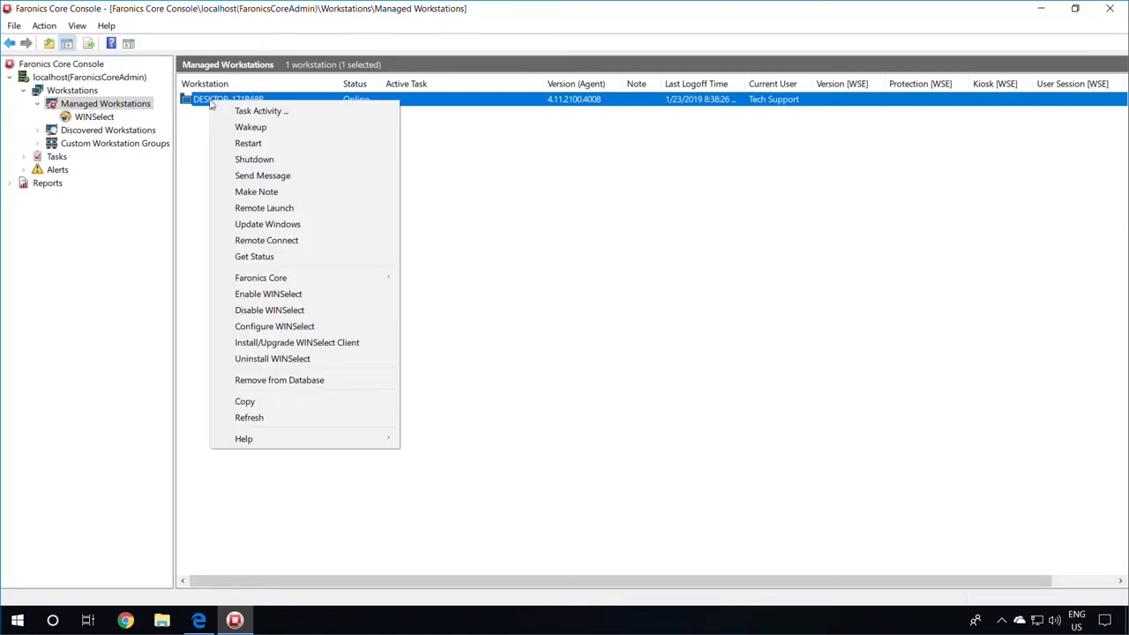
pyautogui.click(265, 344)
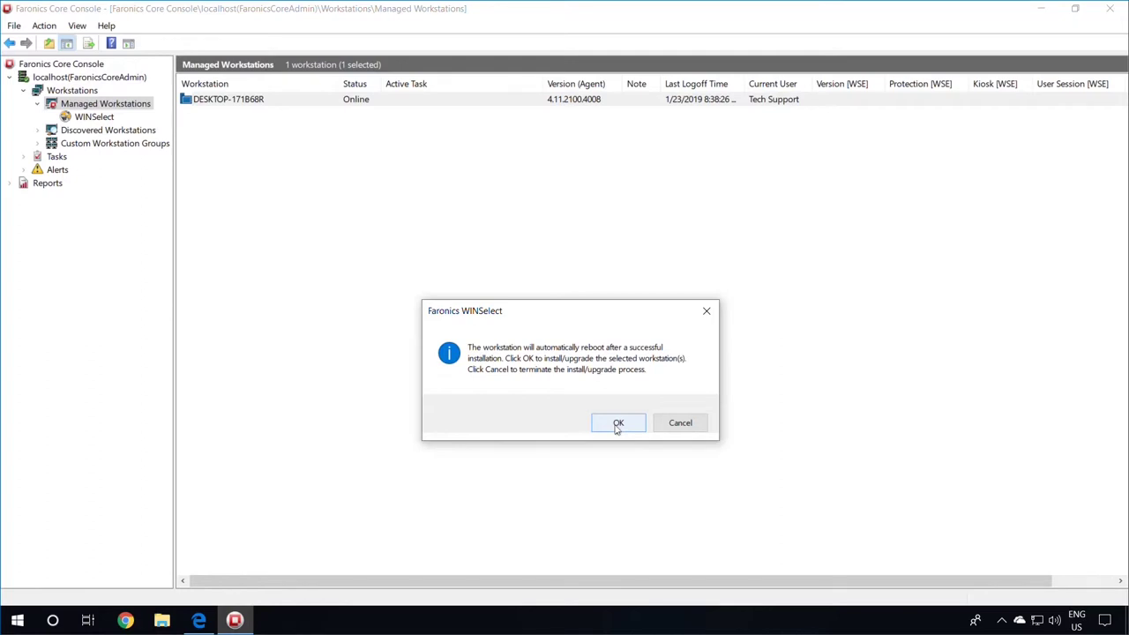
# Step: Accept the reboot warning, set and confirm a WINSelect password, and schedule the install for Now
pyautogui.click(617, 424)
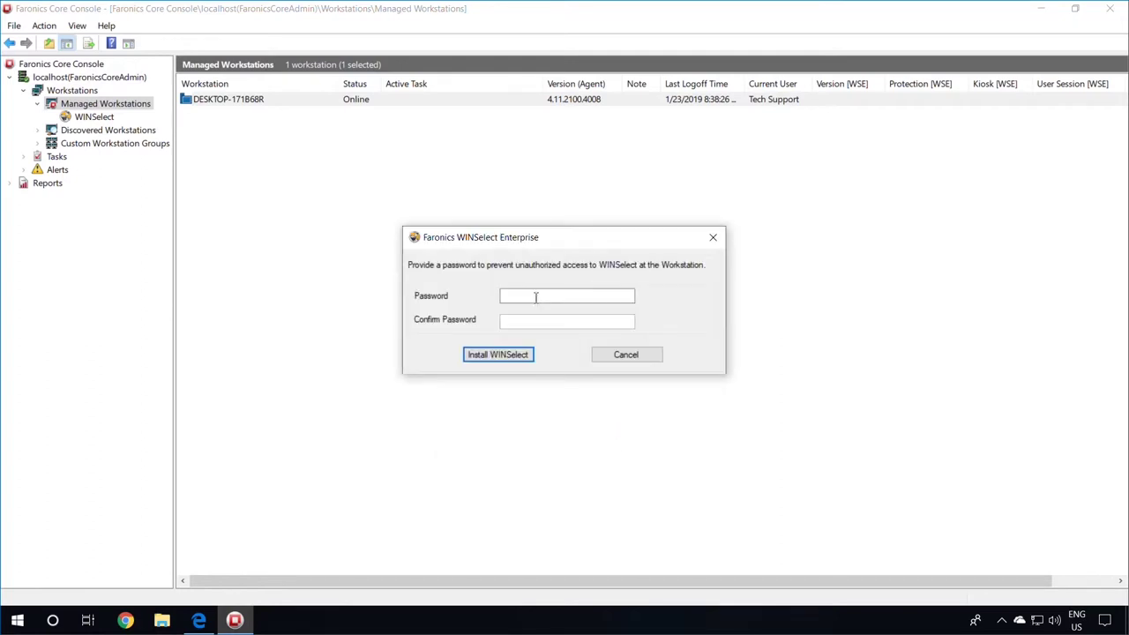
pyautogui.click(533, 293)
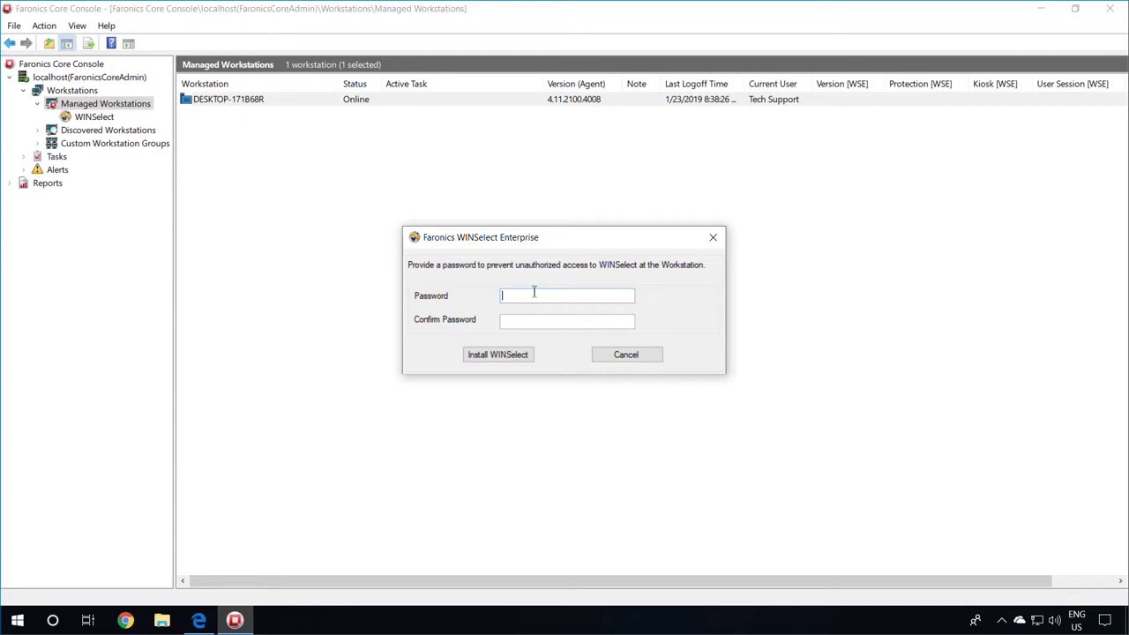
pyautogui.write('********')
pyautogui.press('Tab')
pyautogui.write('********')
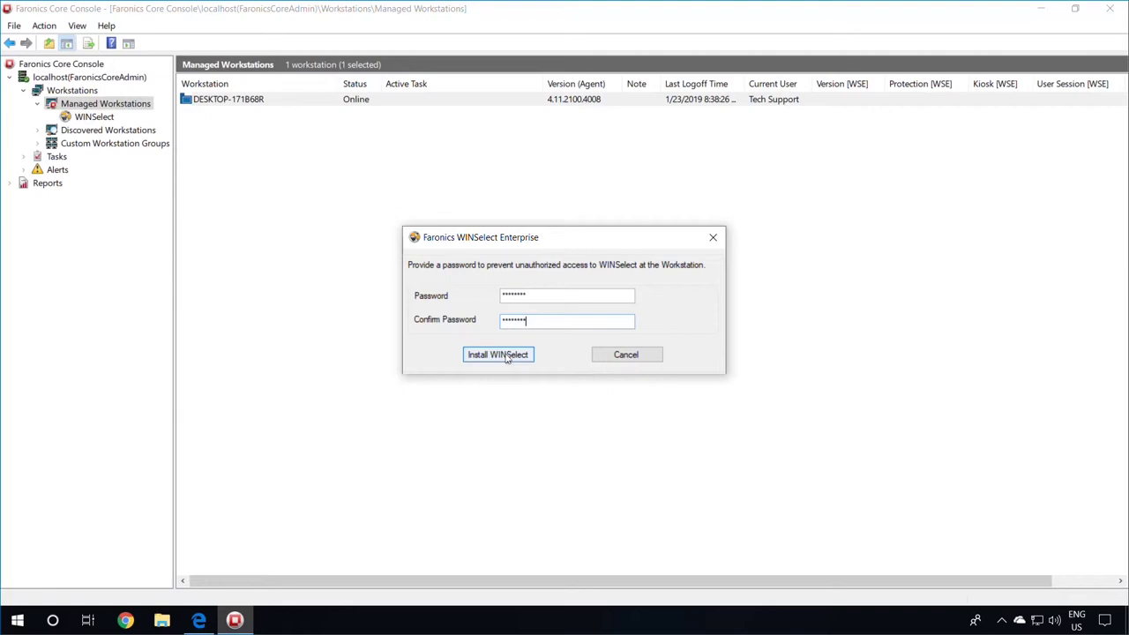
pyautogui.click(499, 355)
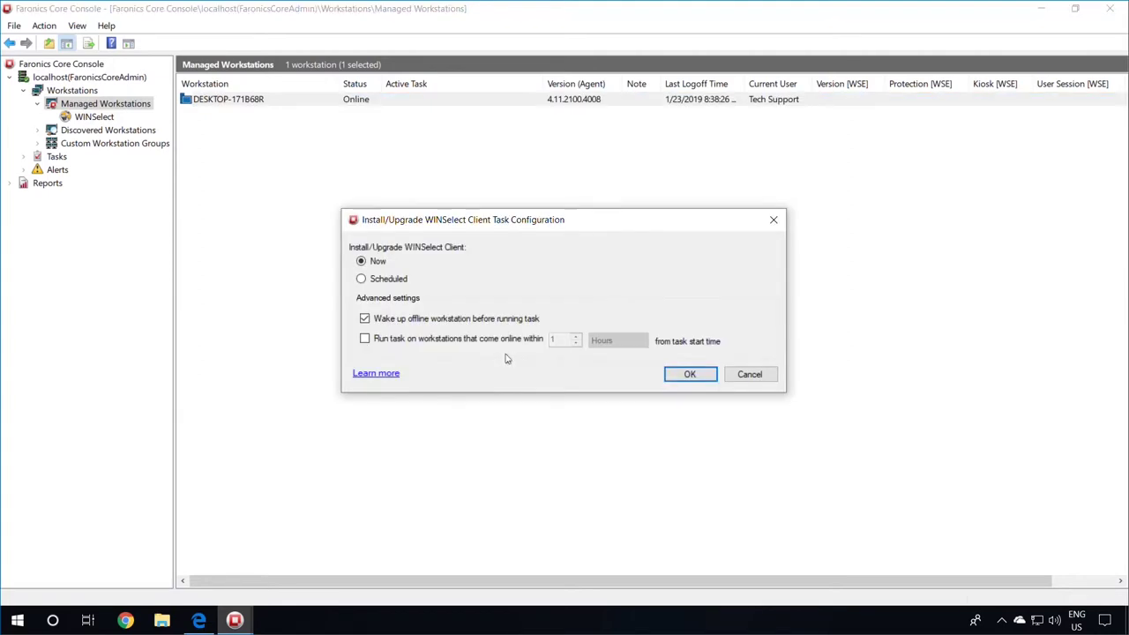
pyautogui.click(361, 279)
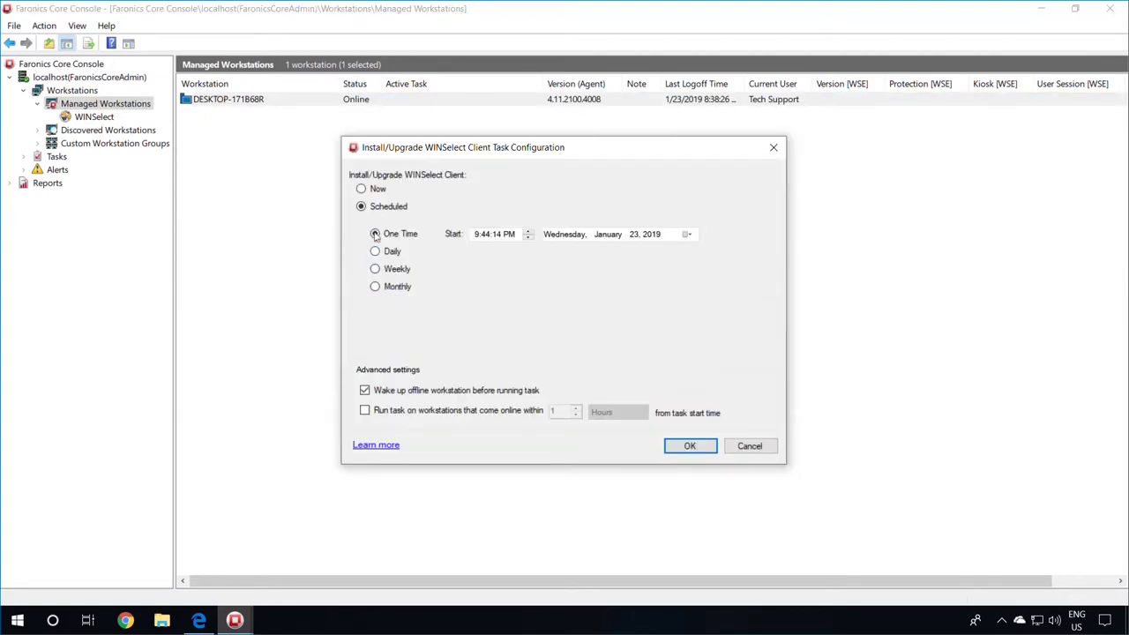
pyautogui.click(379, 190)
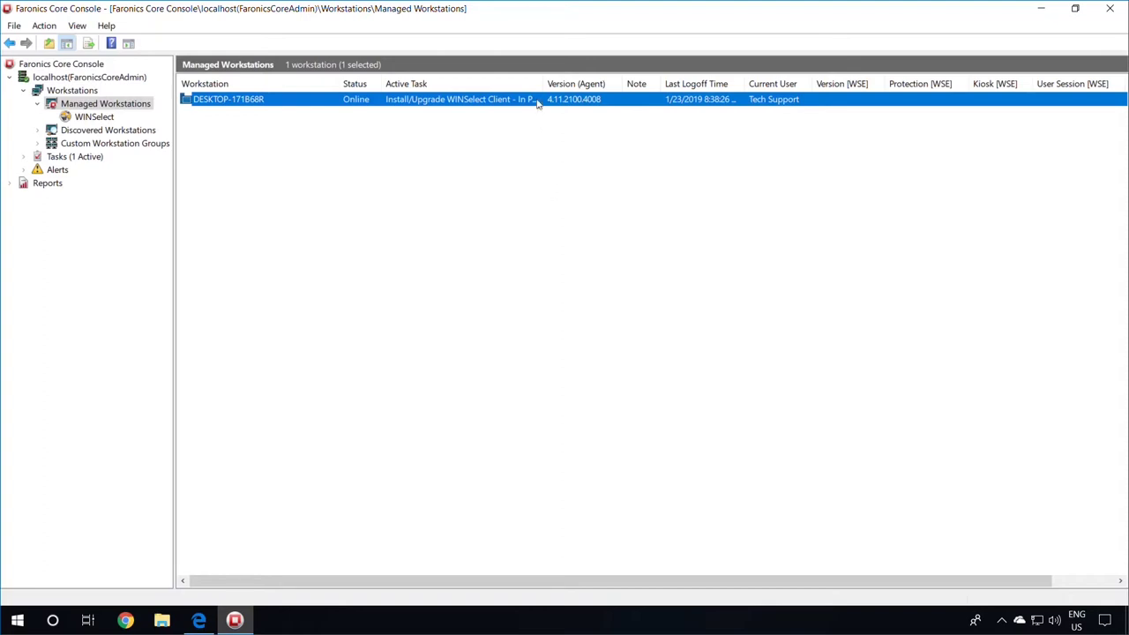
# Step: Widen the Active Task column and expand Tasks > Active > Install/Upgrade WINSelect status lists
pyautogui.moveTo(543, 83); pyautogui.dragTo(591, 83)
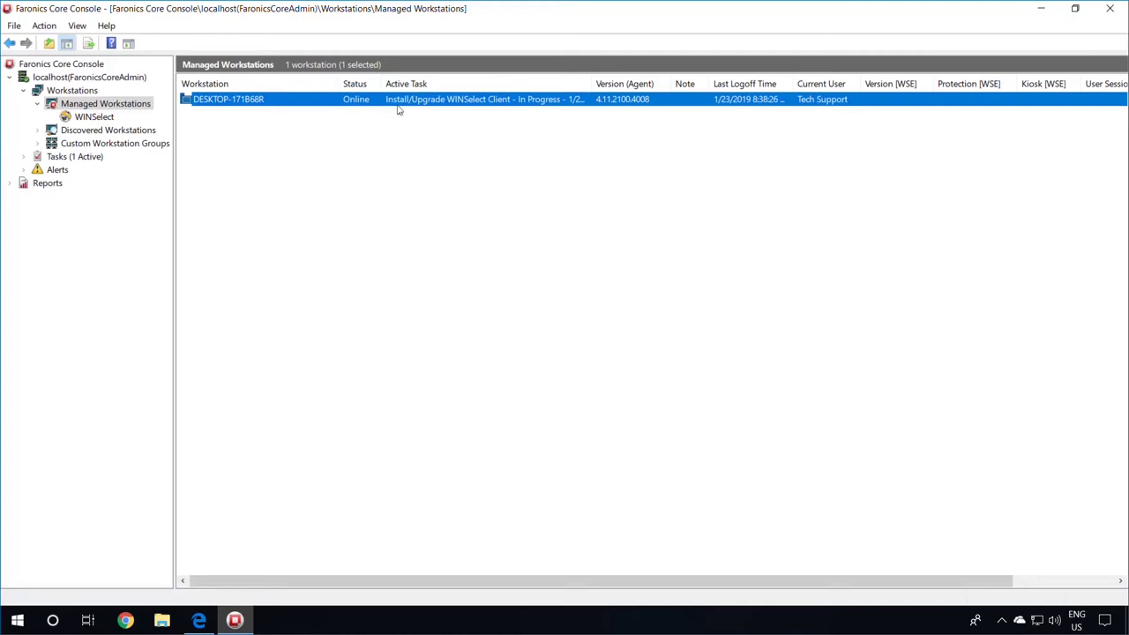
pyautogui.click(447, 145)
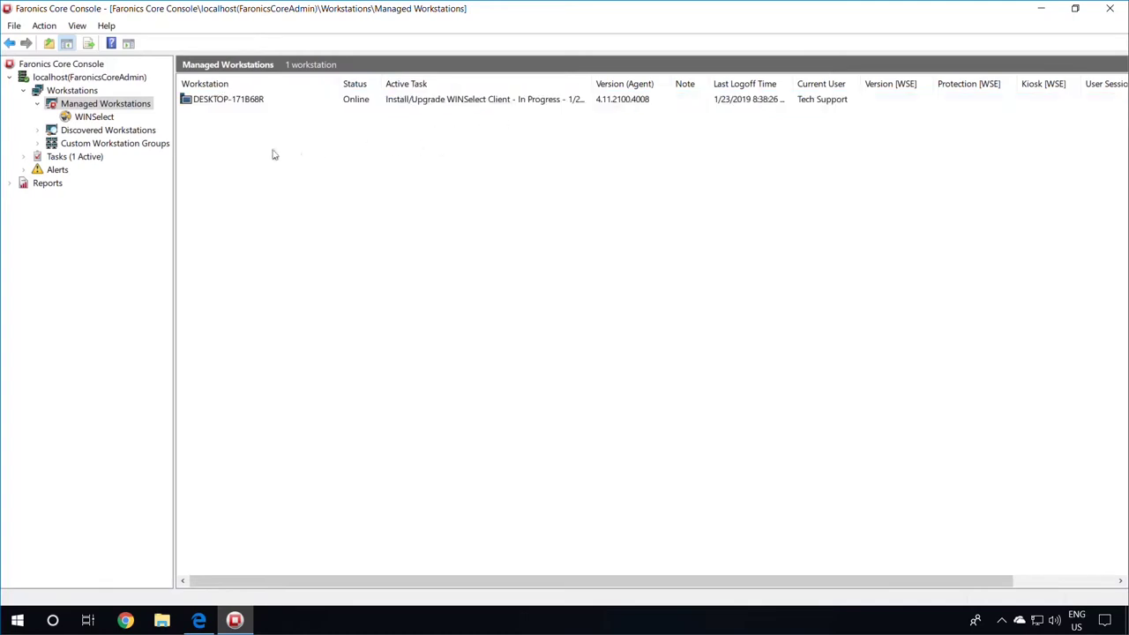
pyautogui.click(23, 157)
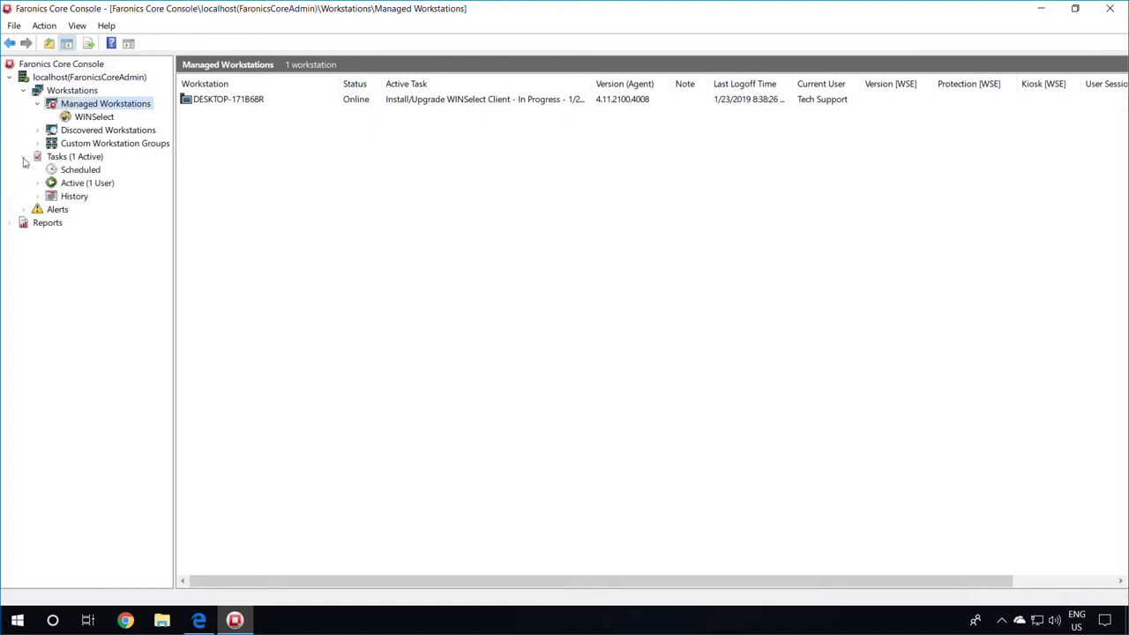
pyautogui.click(38, 184)
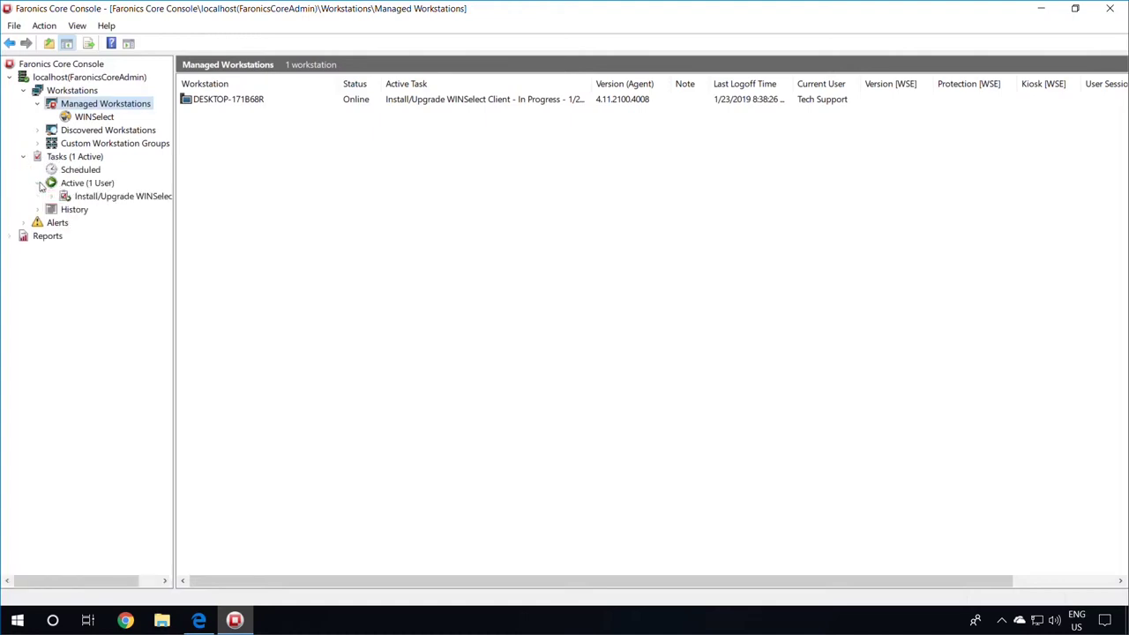
pyautogui.click(52, 197)
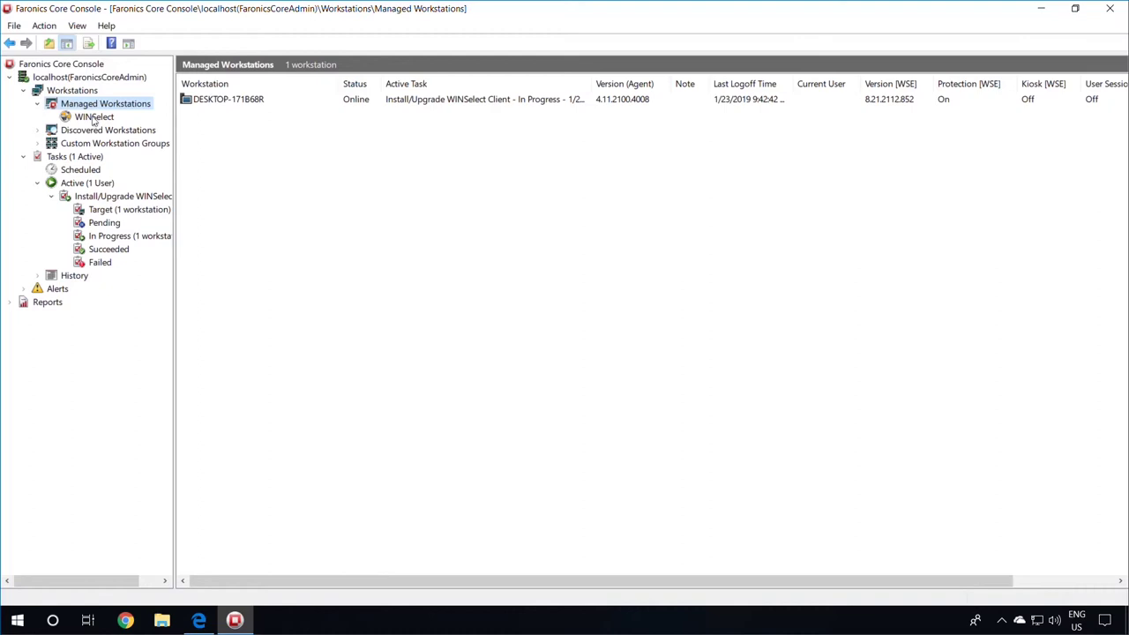
# Step: In the WINSelect group, select DESKTOP-171B68R and bring up its right-click actions menu
pyautogui.click(93, 118)
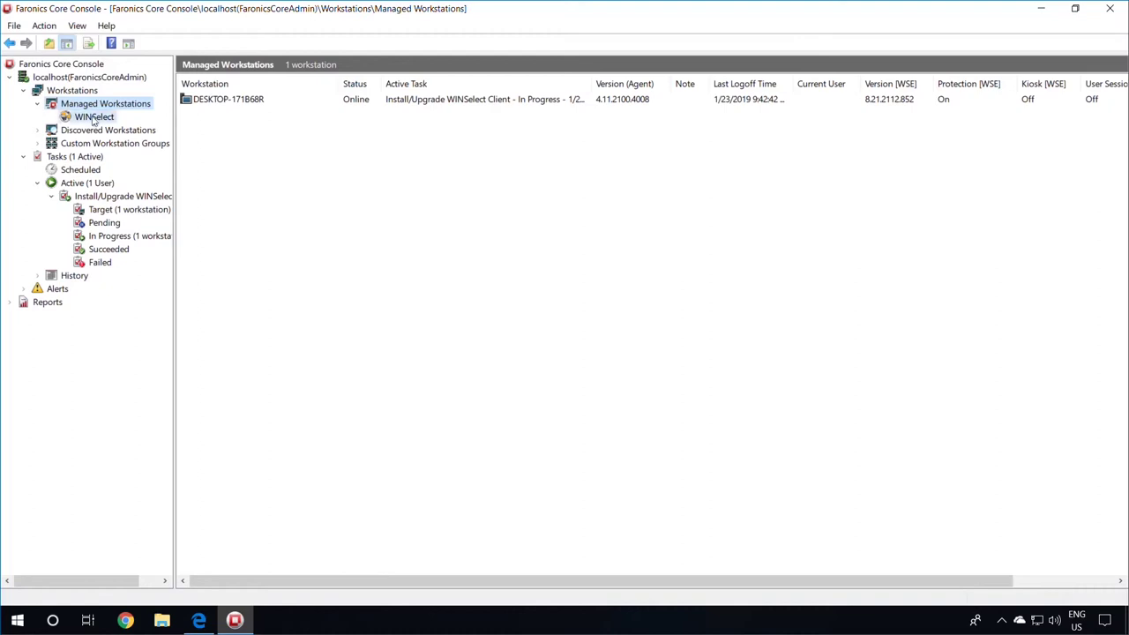
pyautogui.click(230, 104)
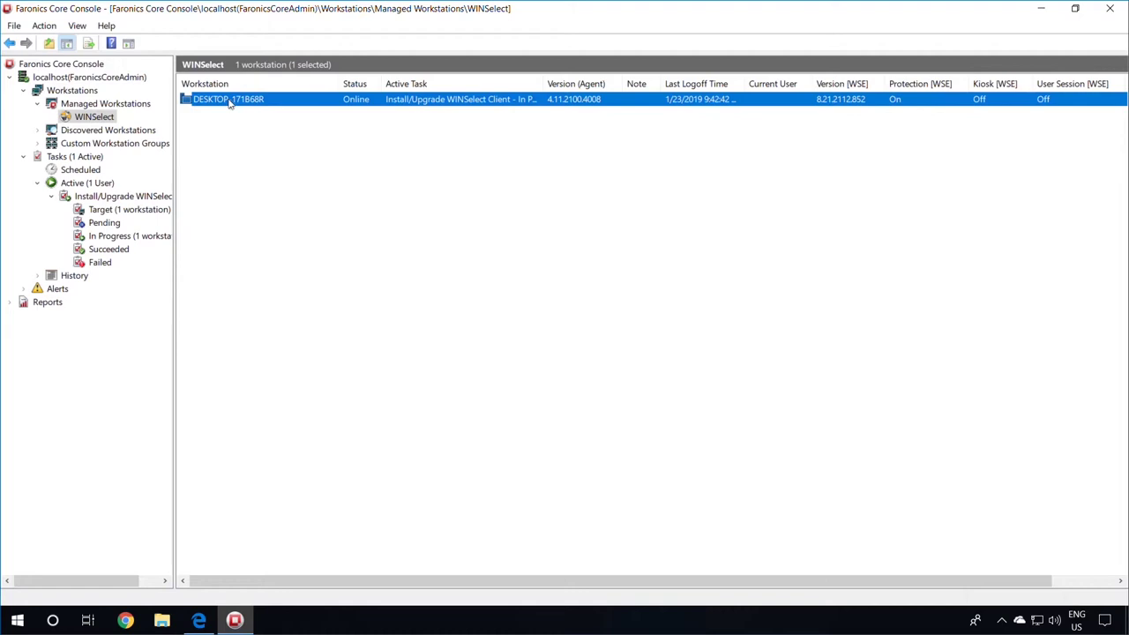
pyautogui.rightClick(231, 104)
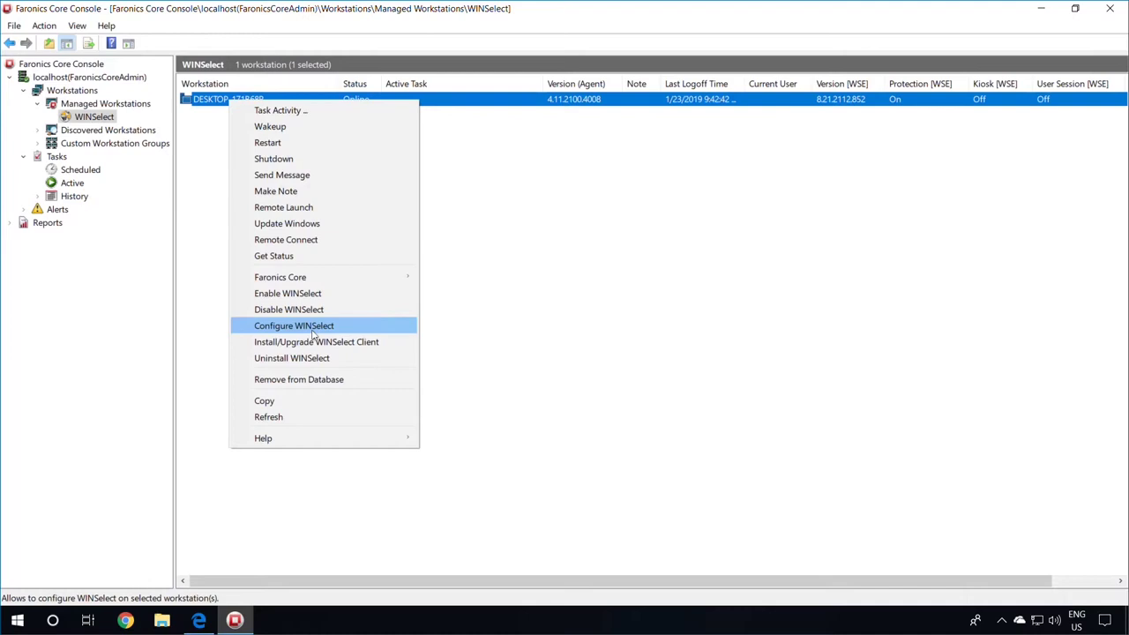
# Step: Open Configure WINSelect at the Kiosk page, trying Enable and Add before leaving kiosk disabled
pyautogui.click(313, 335)
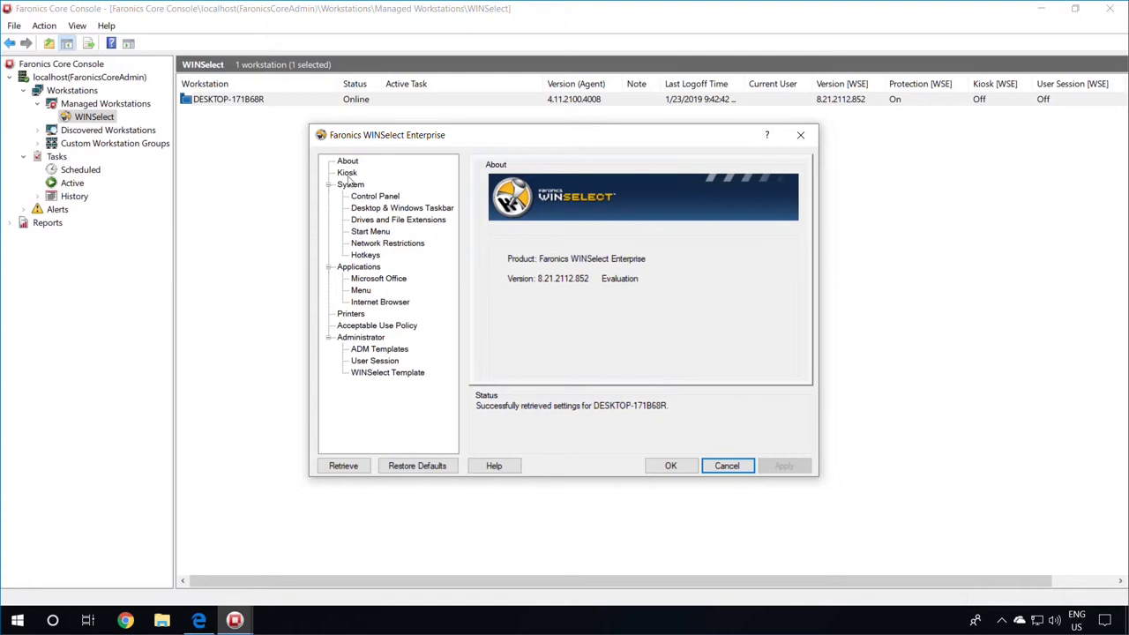
pyautogui.click(347, 173)
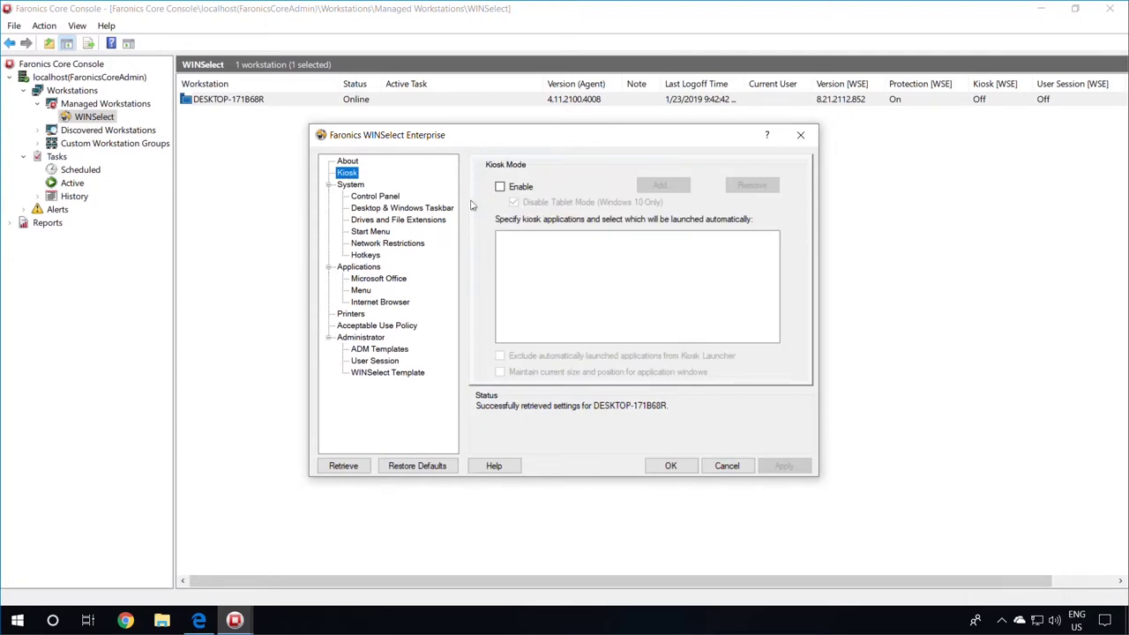
pyautogui.click(499, 188)
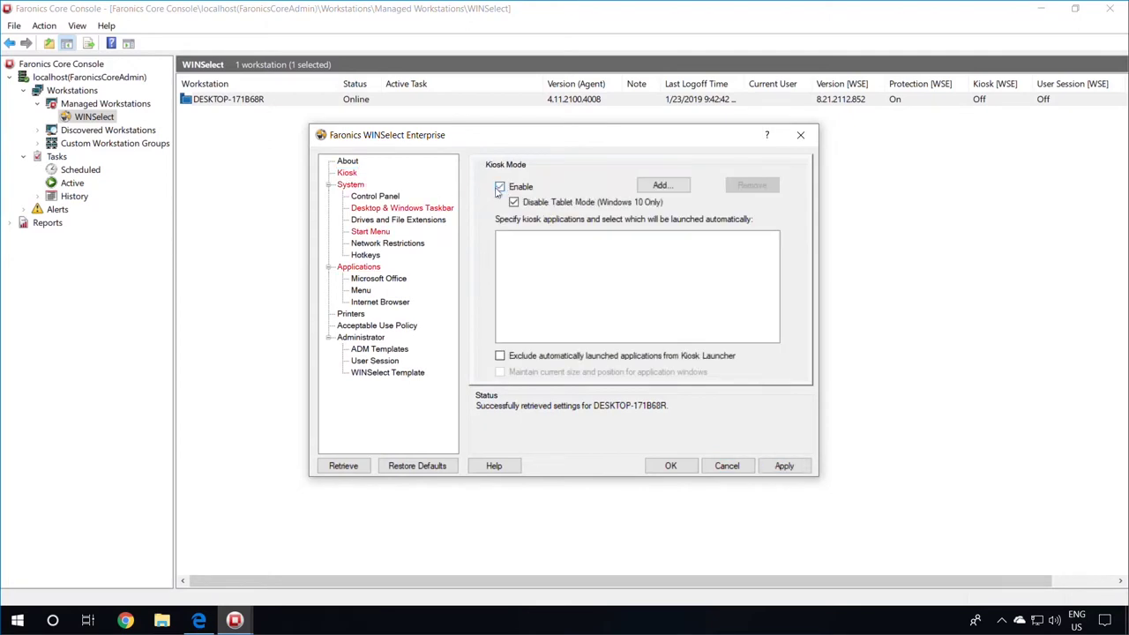
pyautogui.click(649, 191)
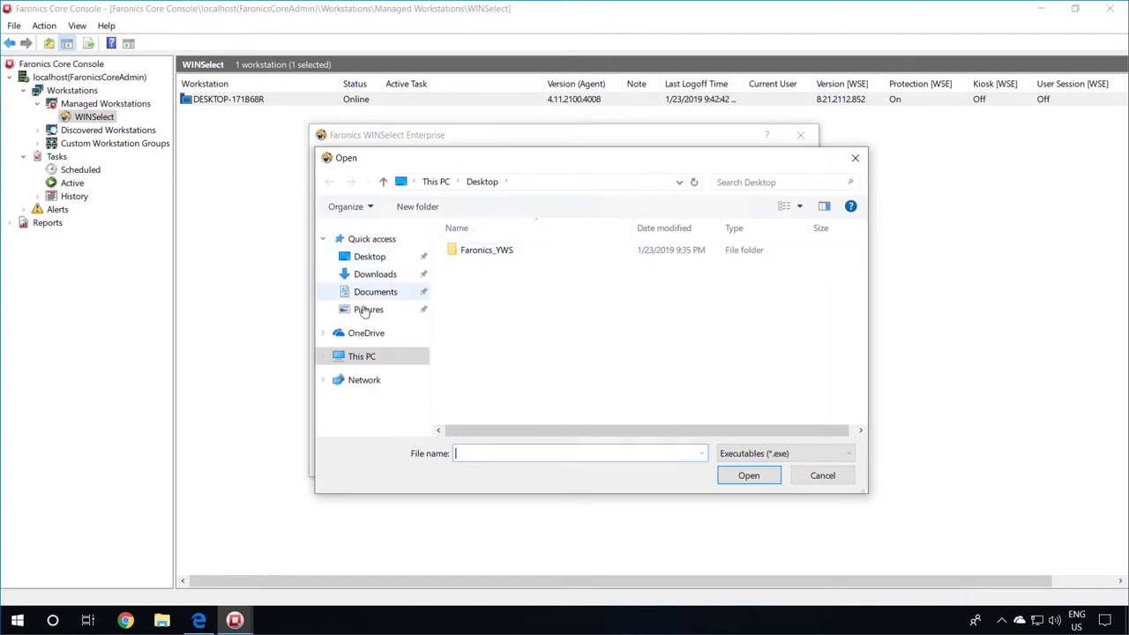
pyautogui.click(821, 475)
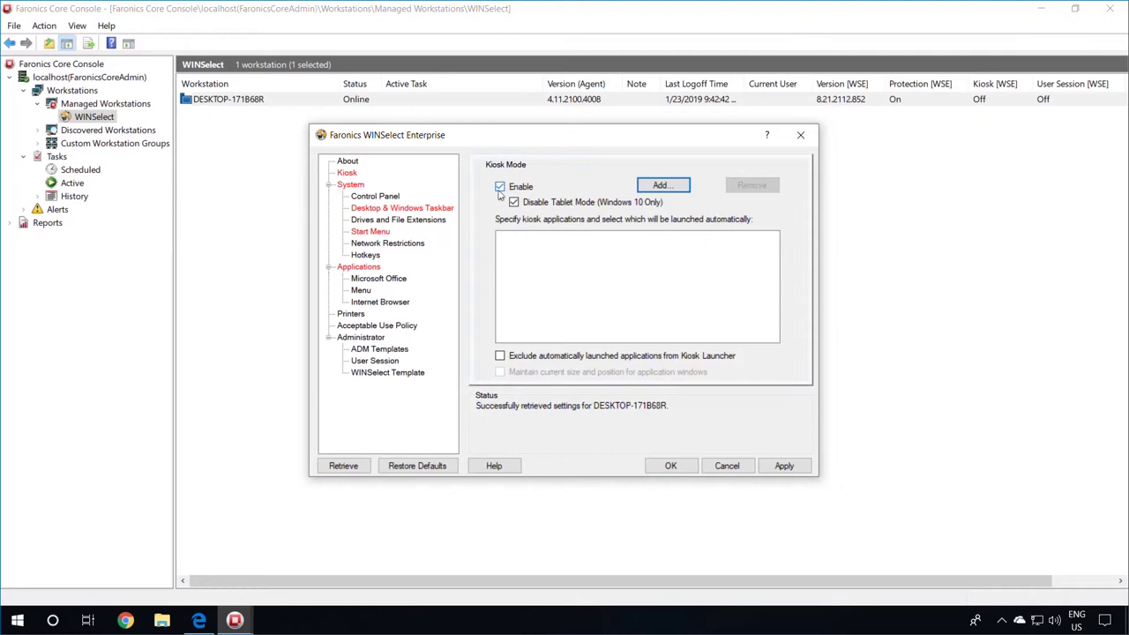
pyautogui.click(500, 189)
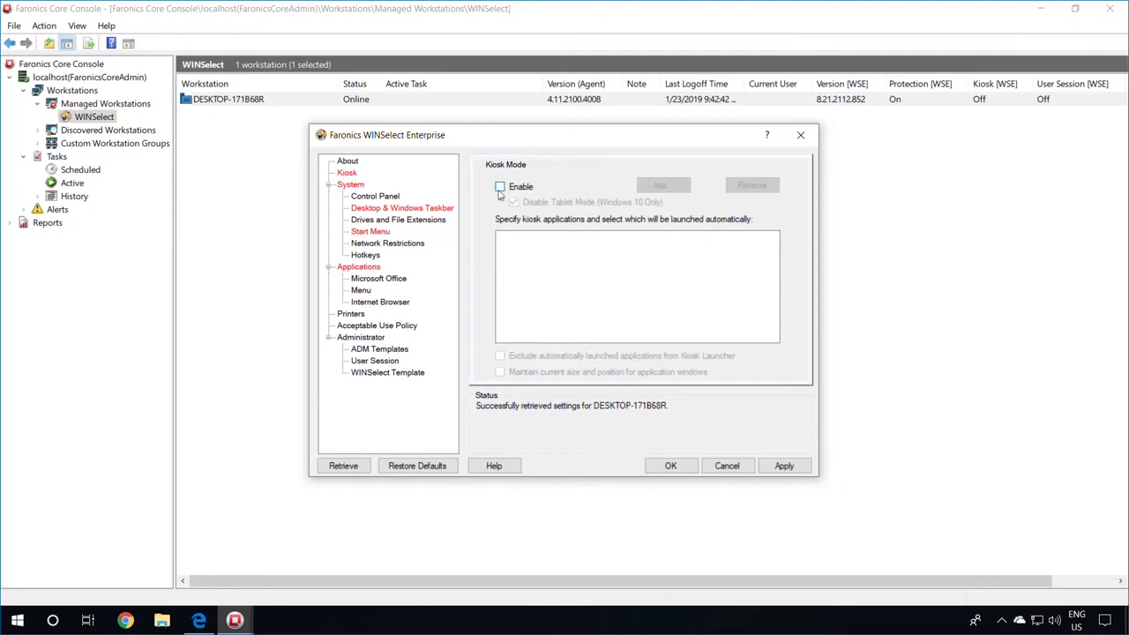
pyautogui.click(351, 186)
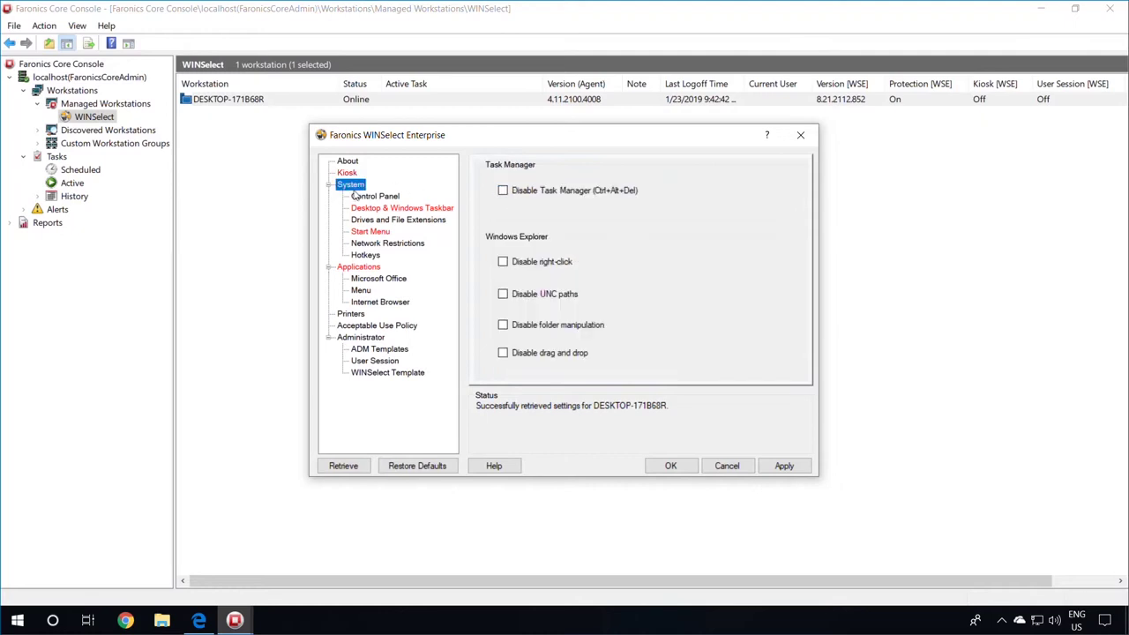
pyautogui.click(392, 199)
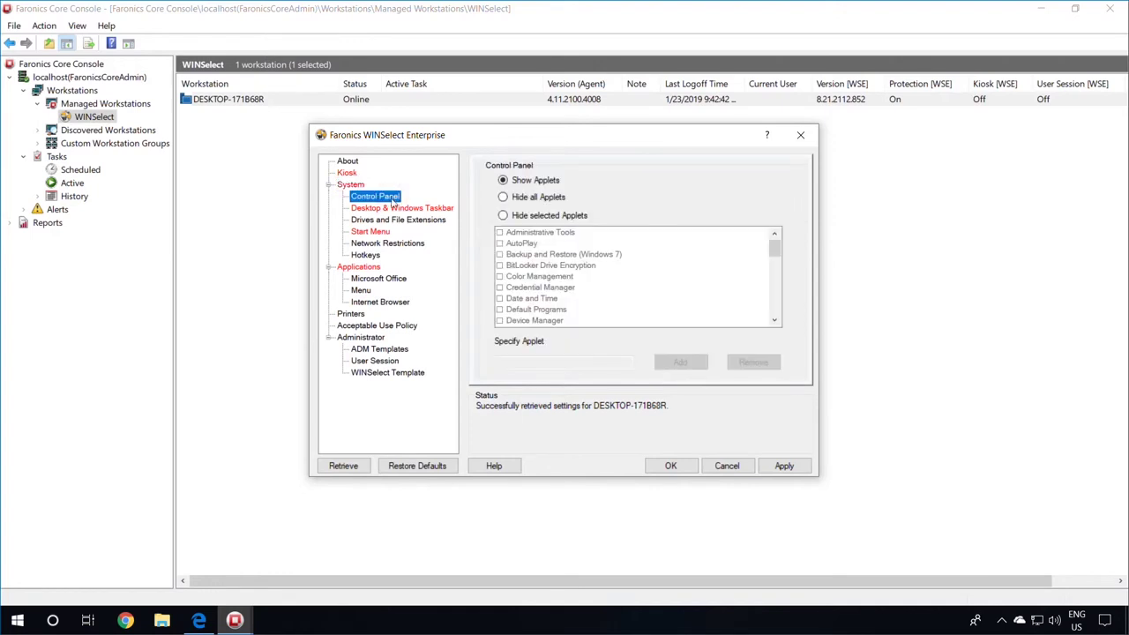
pyautogui.click(393, 209)
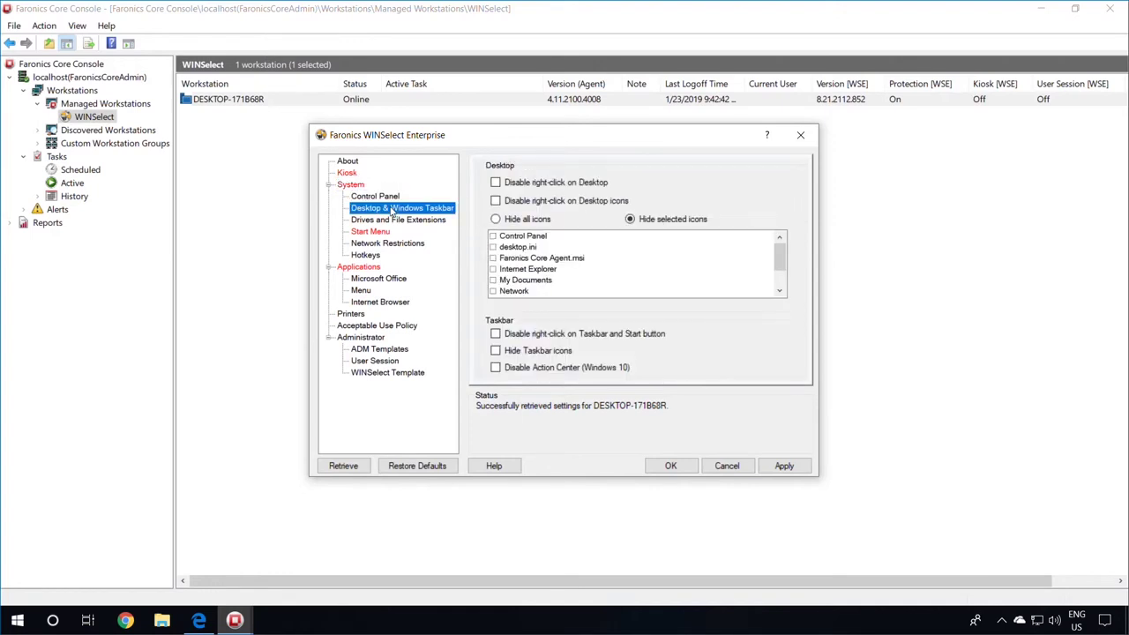
pyautogui.click(393, 221)
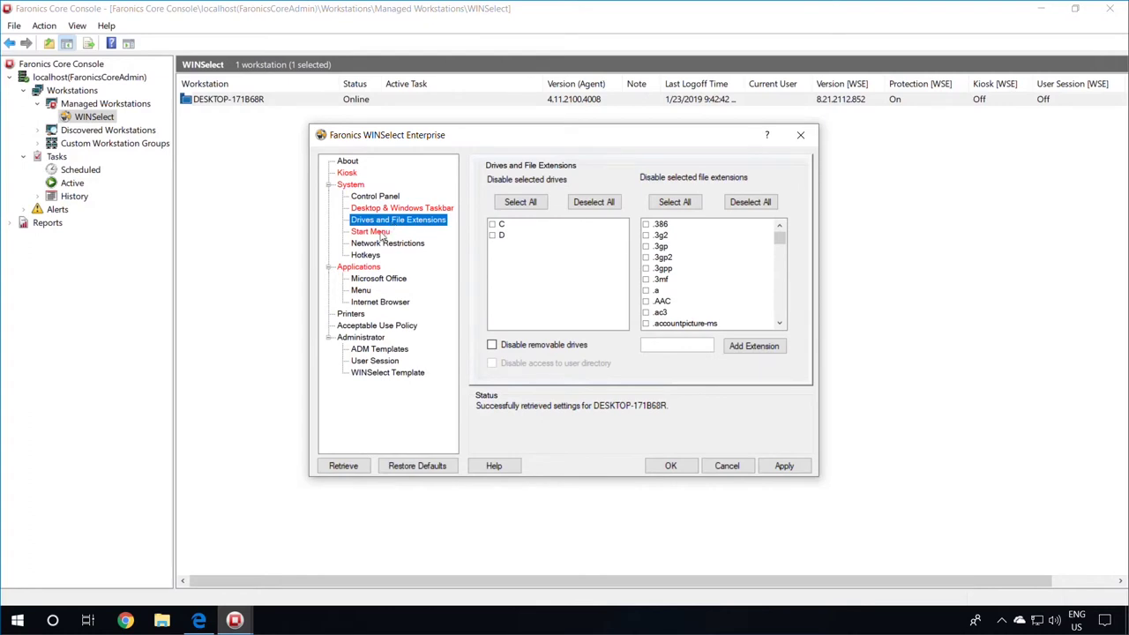
pyautogui.click(385, 233)
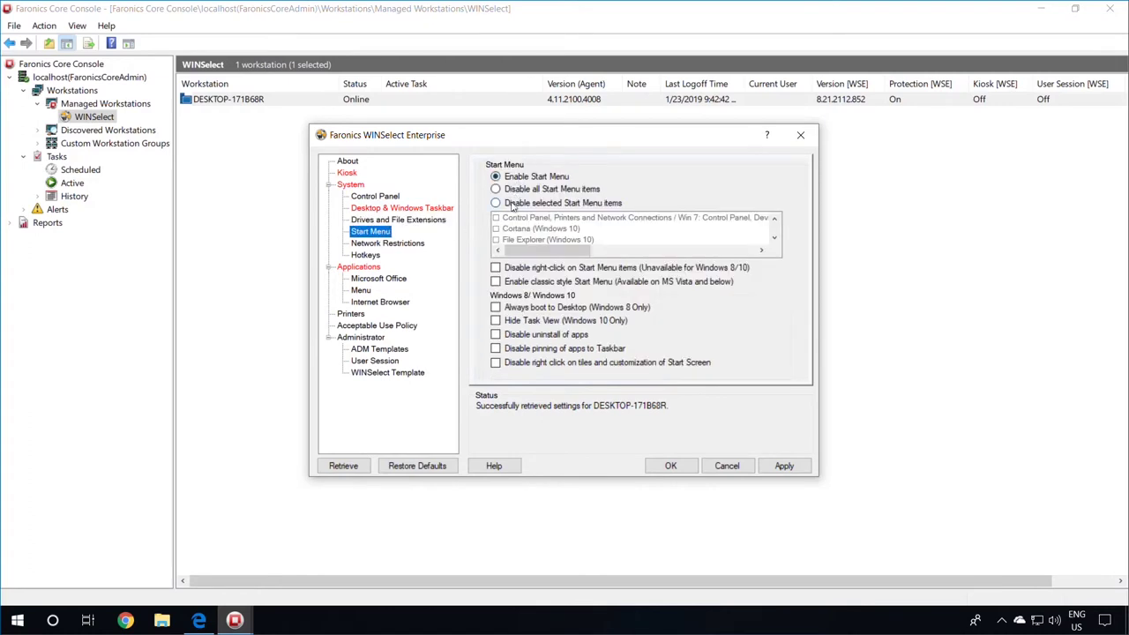
pyautogui.click(406, 246)
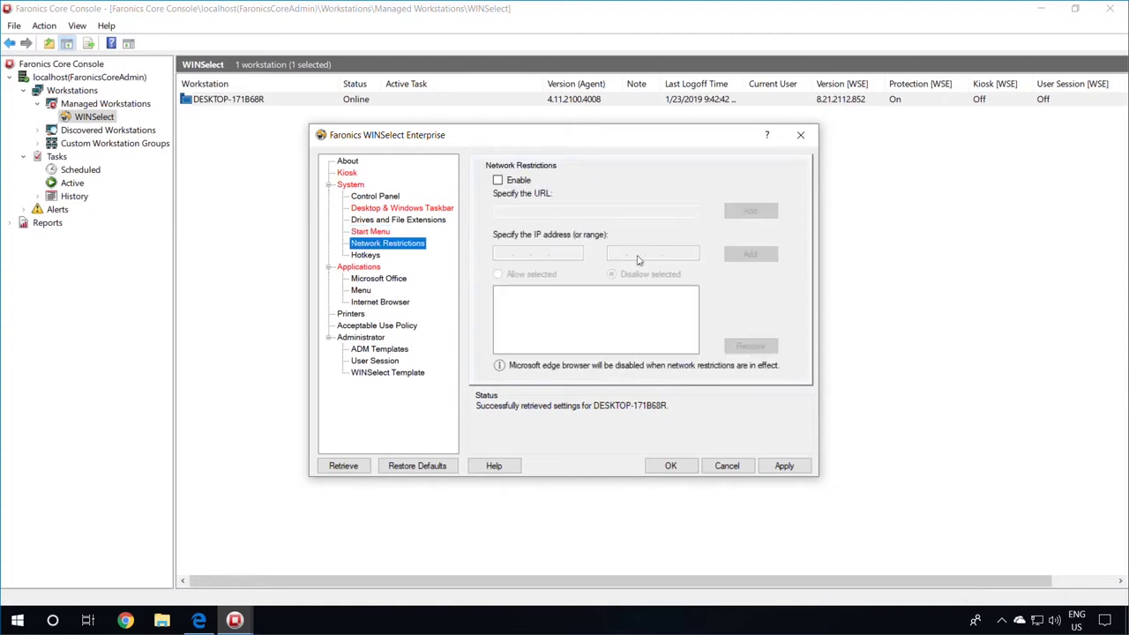
pyautogui.click(365, 256)
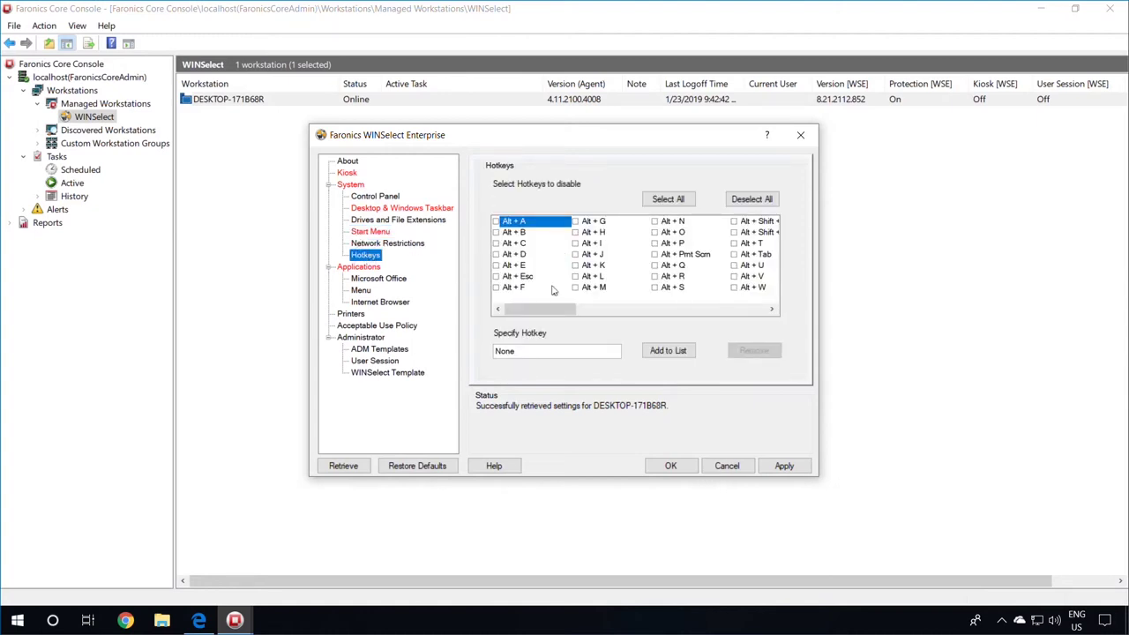
pyautogui.click(359, 267)
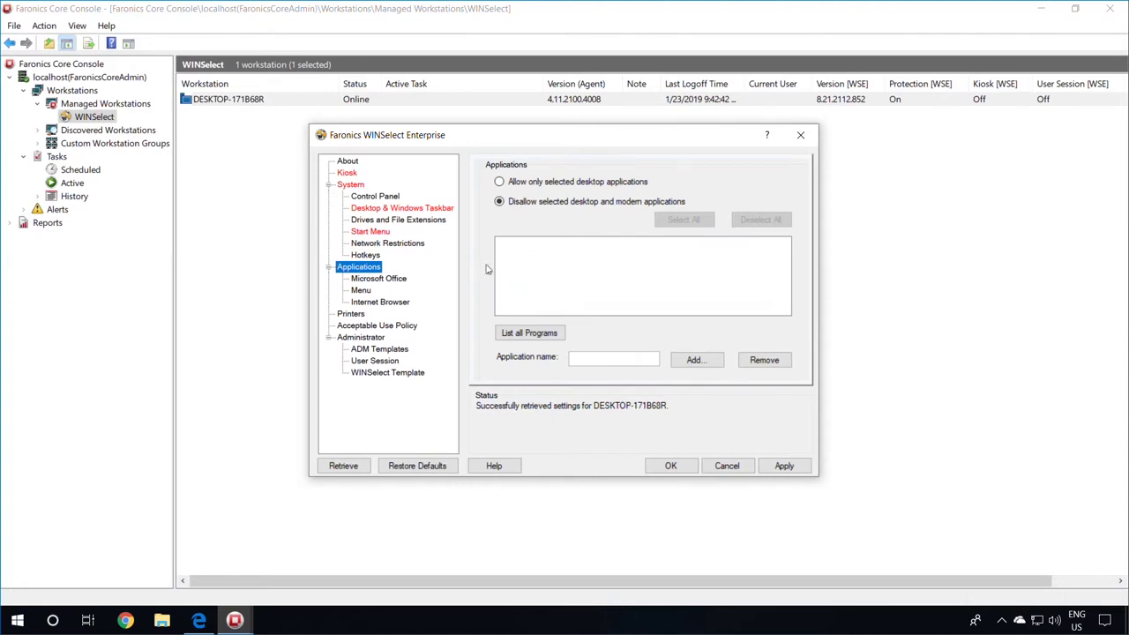
pyautogui.click(360, 280)
pyautogui.click(361, 290)
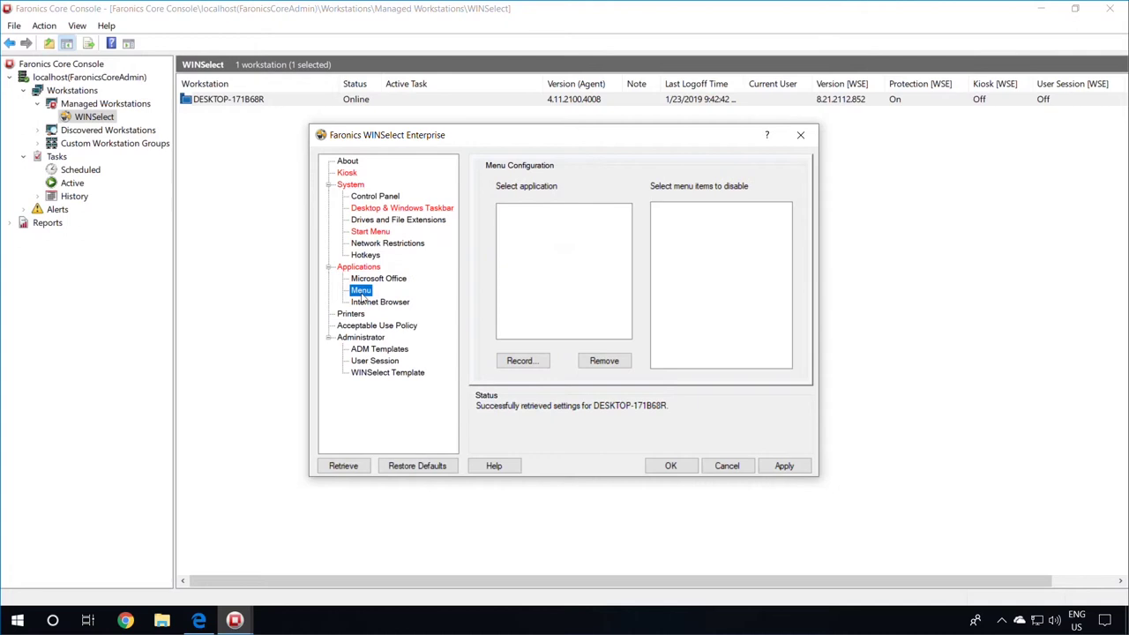
pyautogui.click(364, 302)
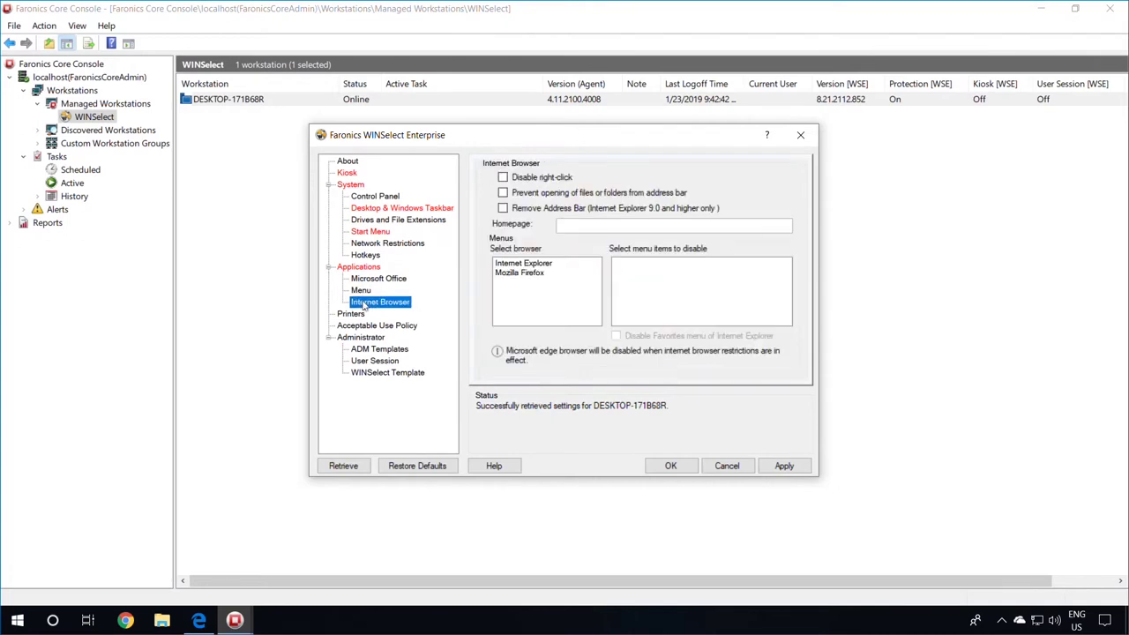
pyautogui.click(353, 314)
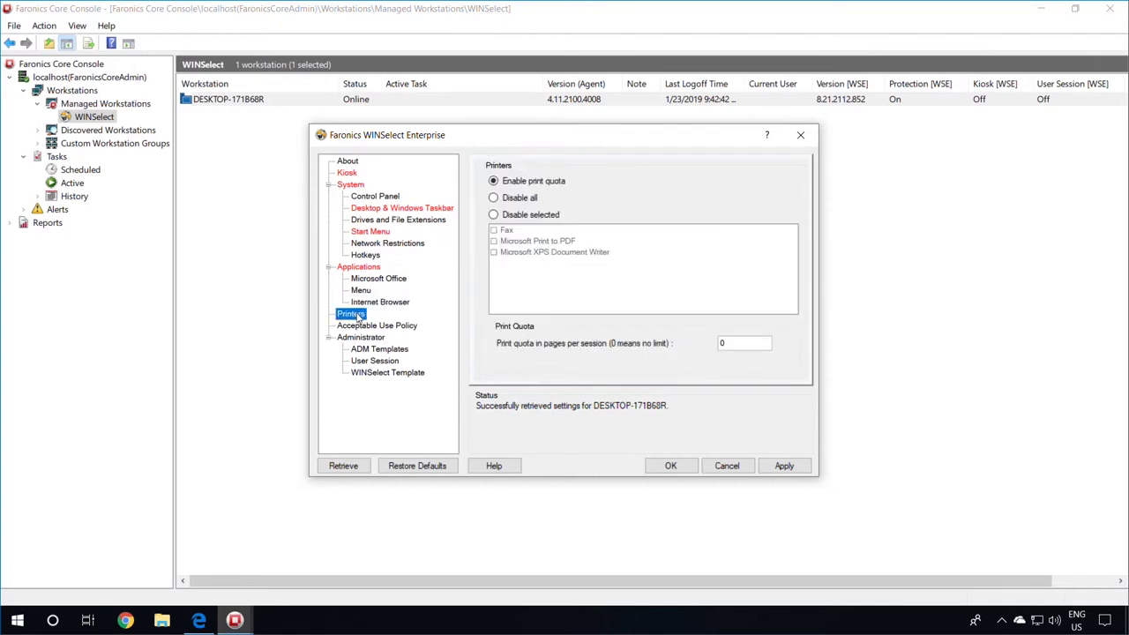
pyautogui.click(353, 326)
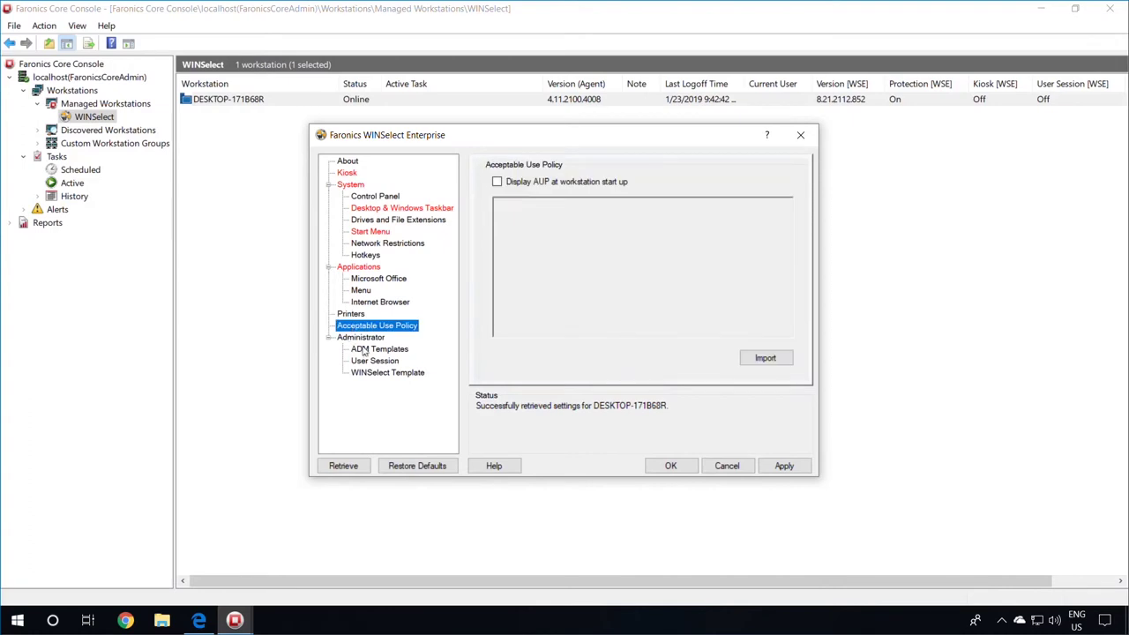
pyautogui.click(364, 362)
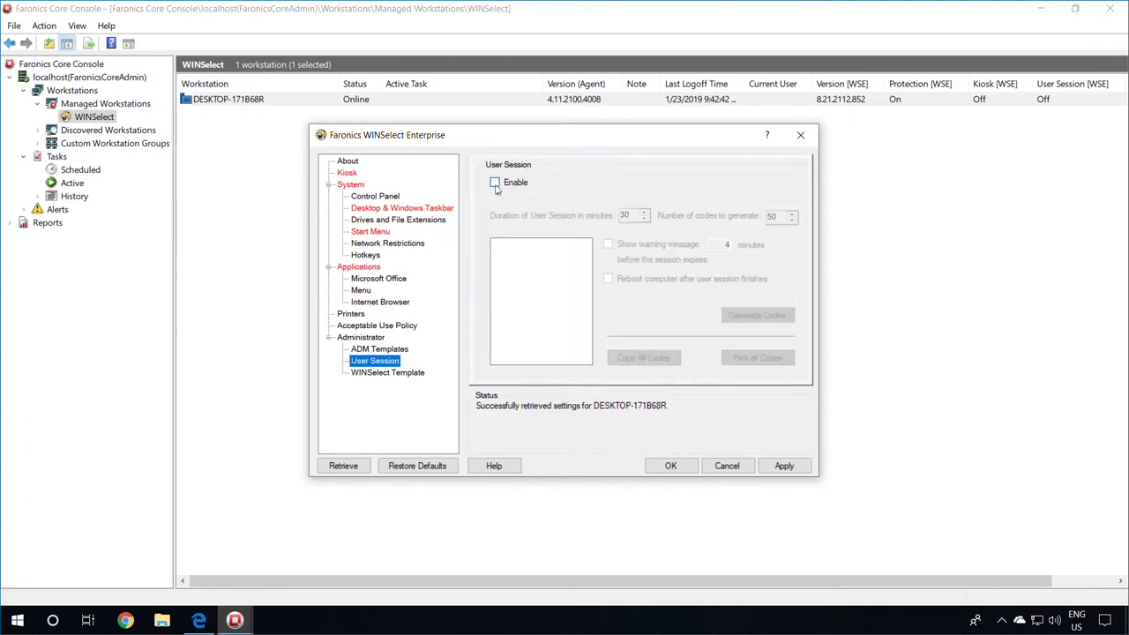
pyautogui.click(370, 375)
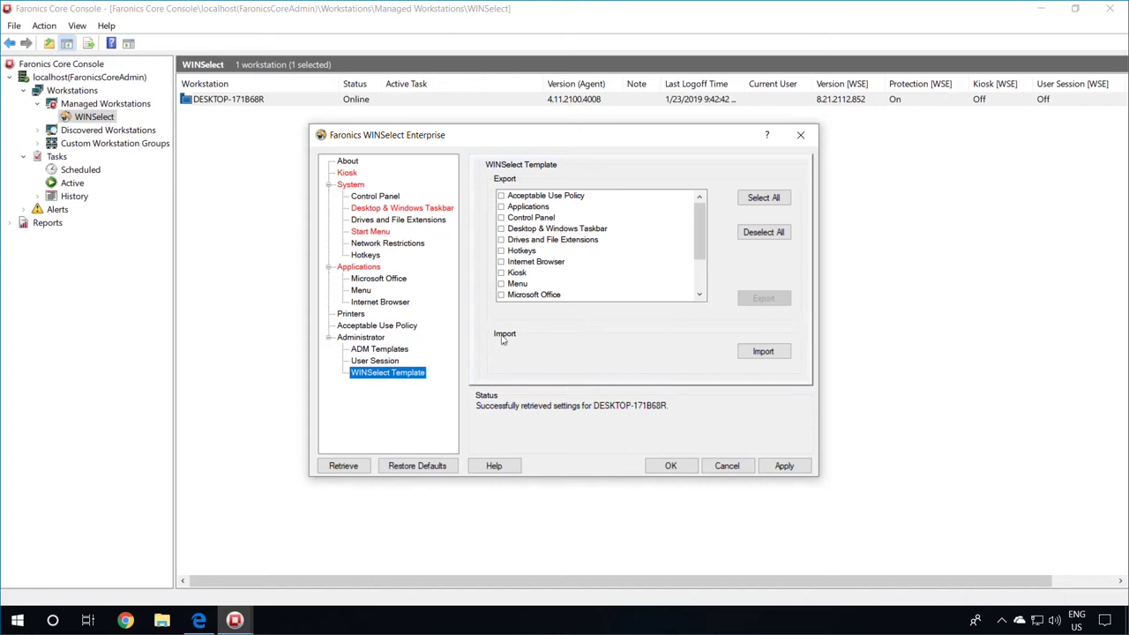
# Step: Enable kiosk mode with C:\Program Files\Mozilla Firefox\firefox.exe as the kiosk application
pyautogui.click(346, 173)
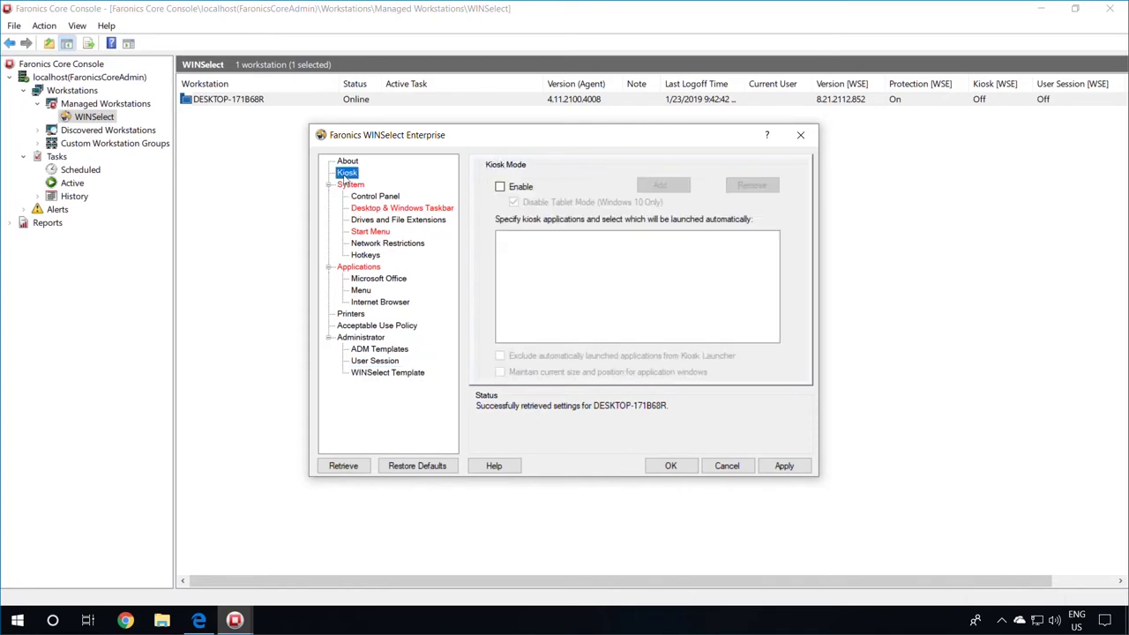
pyautogui.click(500, 187)
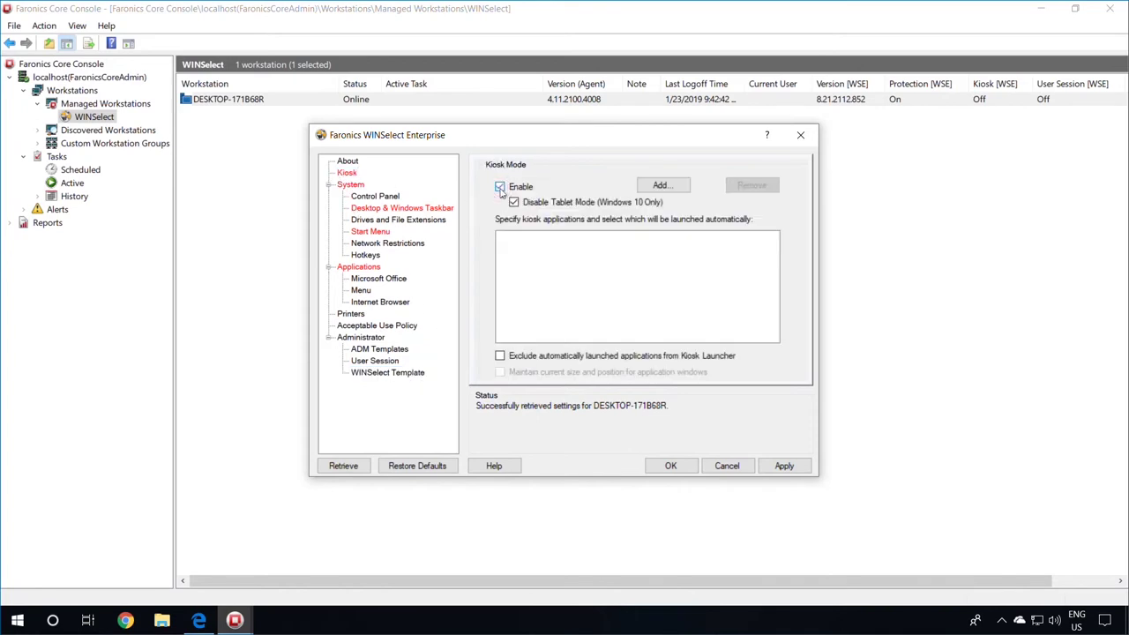
pyautogui.click(661, 186)
pyautogui.click(536, 183)
pyautogui.write('c')
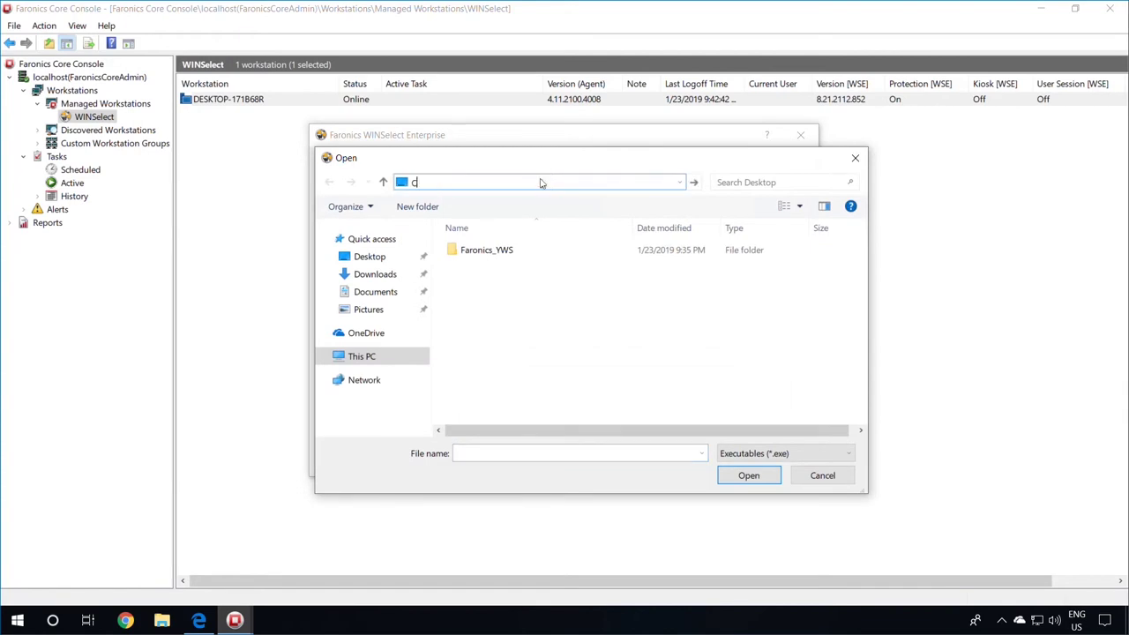
pyautogui.write(':\\p')
pyautogui.press('Down')
pyautogui.press('Down')
pyautogui.press('Return')
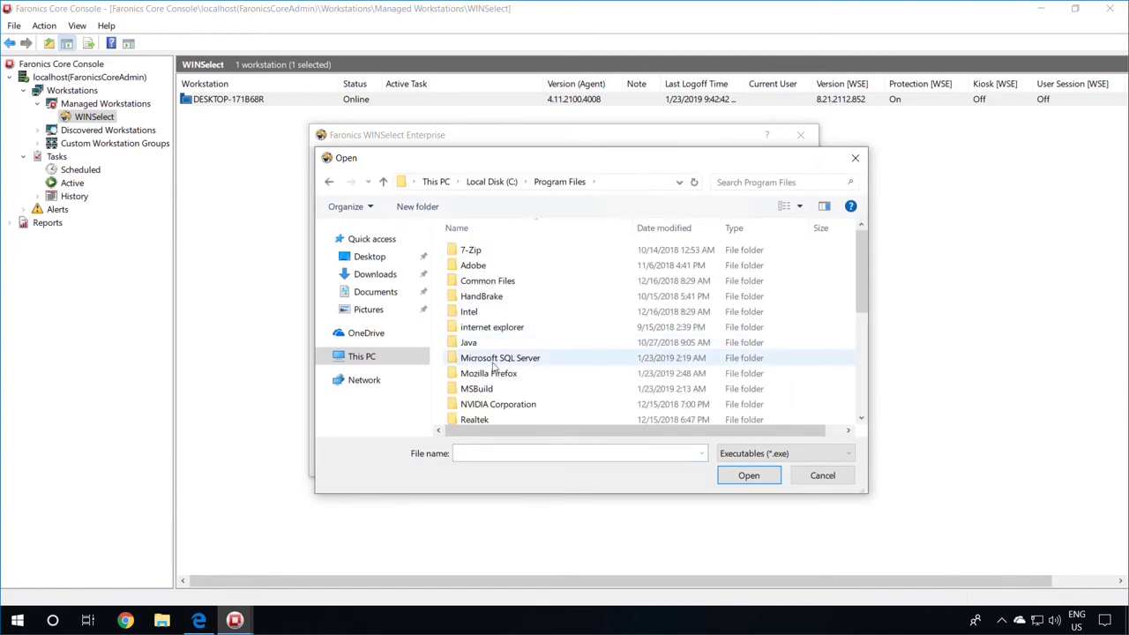
pyautogui.doubleClick(490, 373)
pyautogui.click(486, 359)
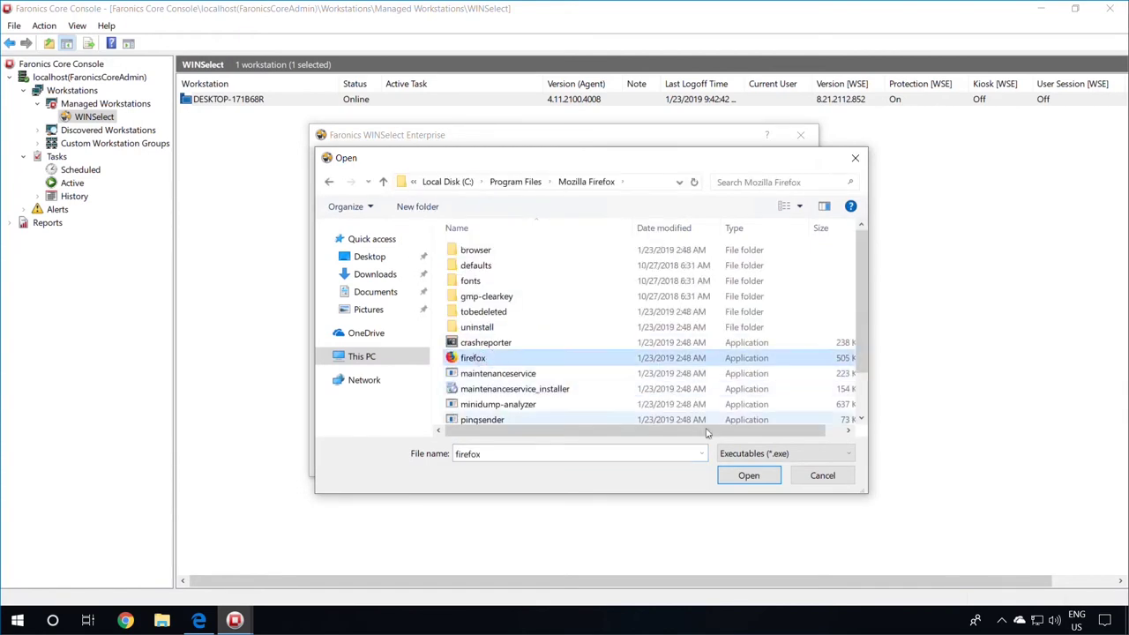
pyautogui.click(746, 476)
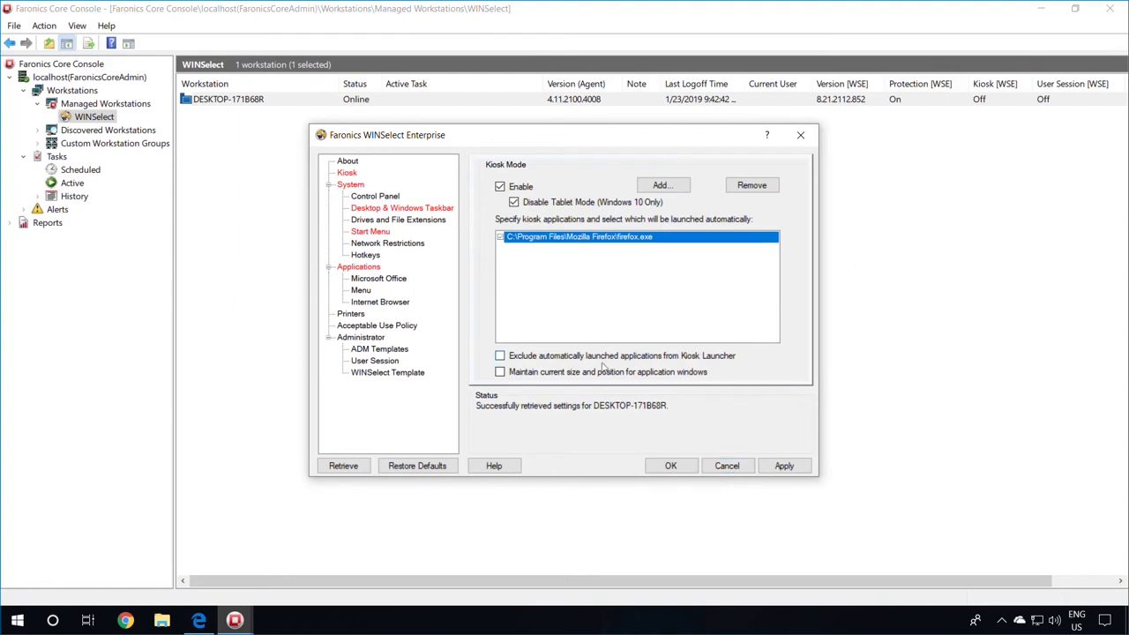
# Step: Apply the WINSelect settings to the workstation immediately and close the settings window
pyautogui.click(786, 469)
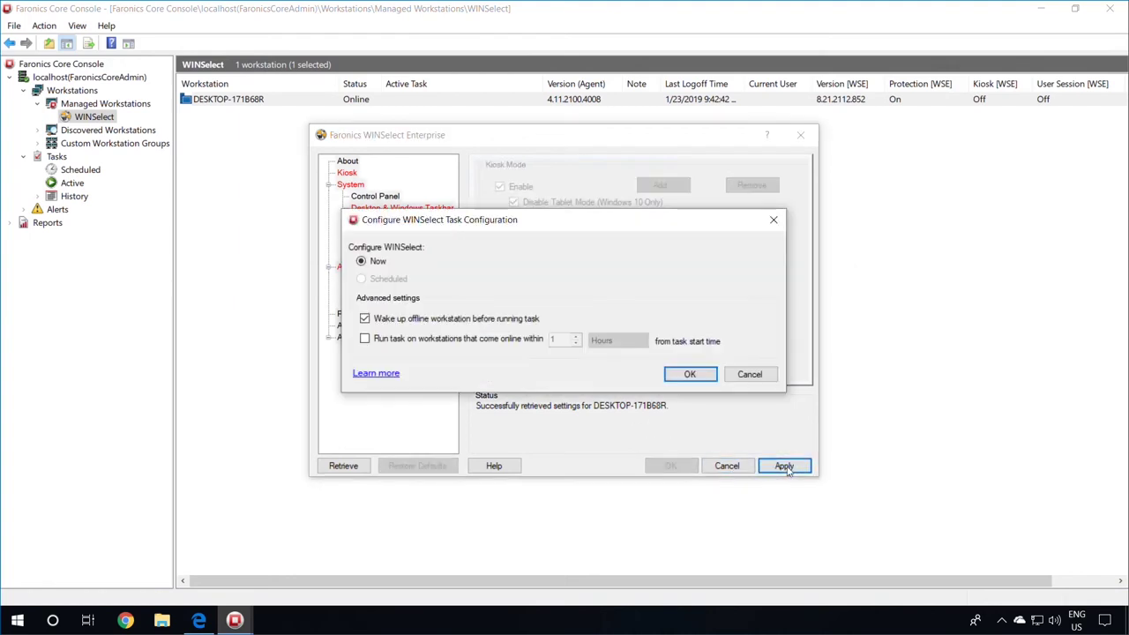
pyautogui.click(687, 375)
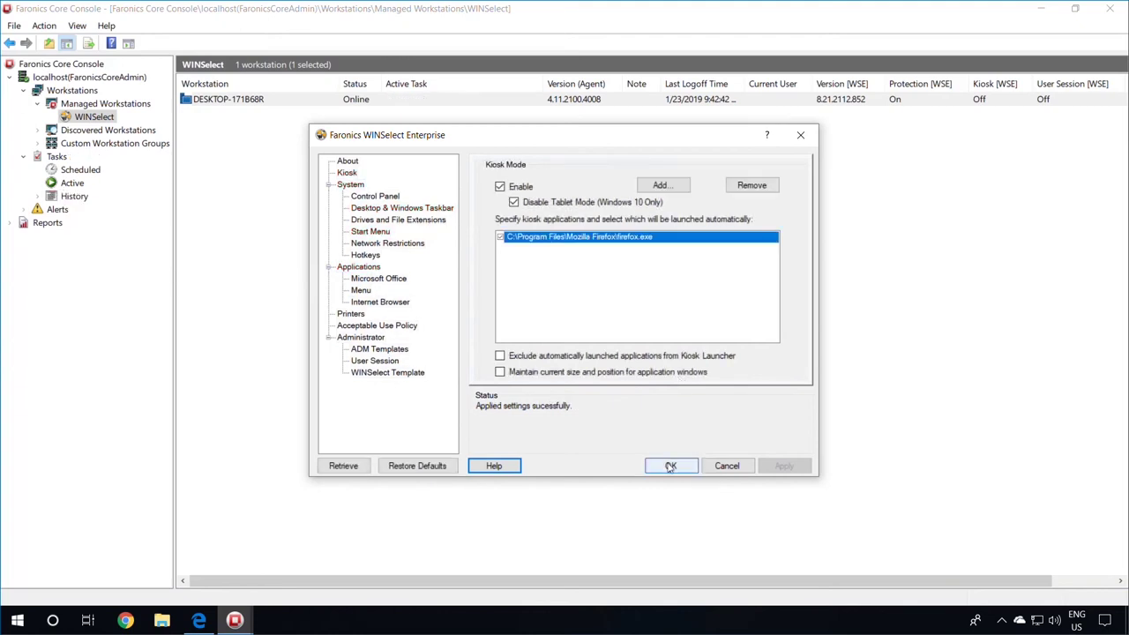
pyautogui.click(670, 465)
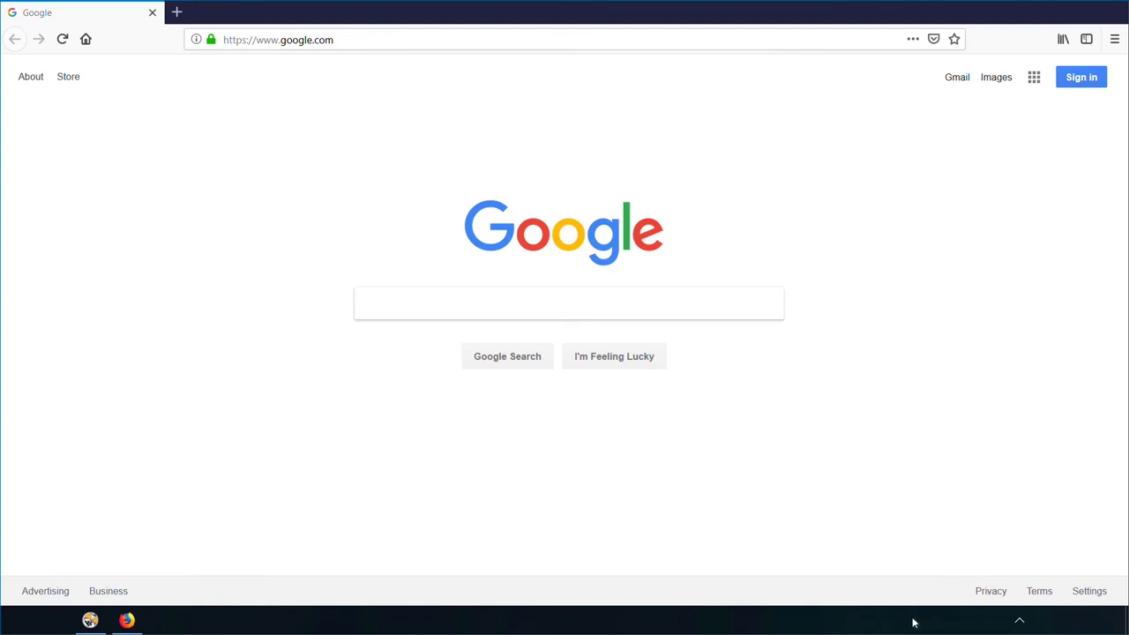
pyautogui.click(159, 15)
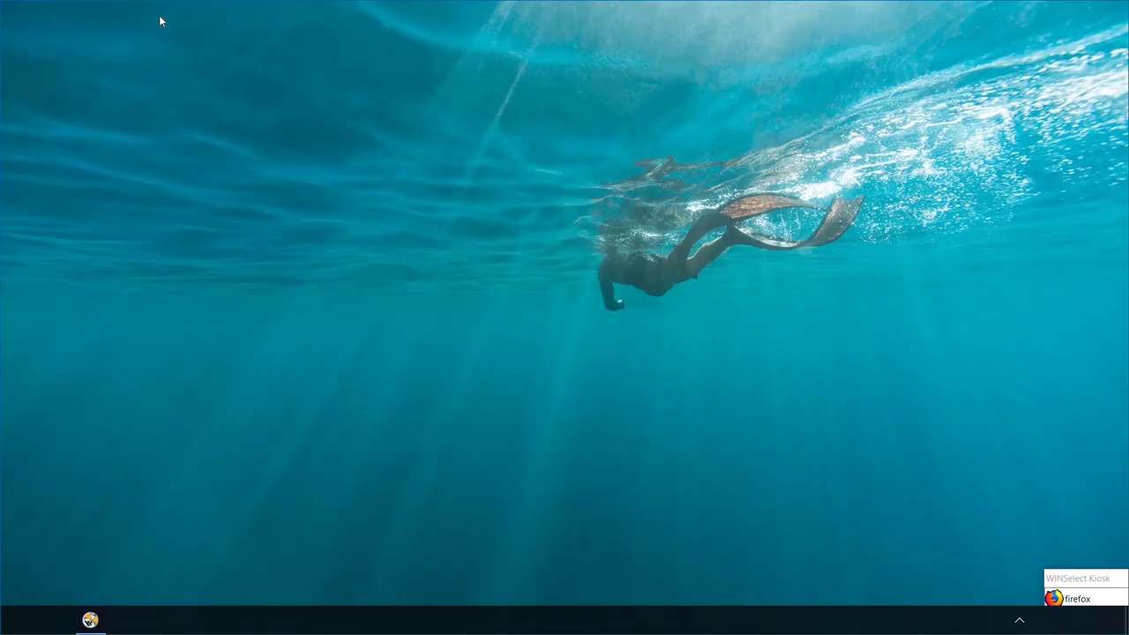